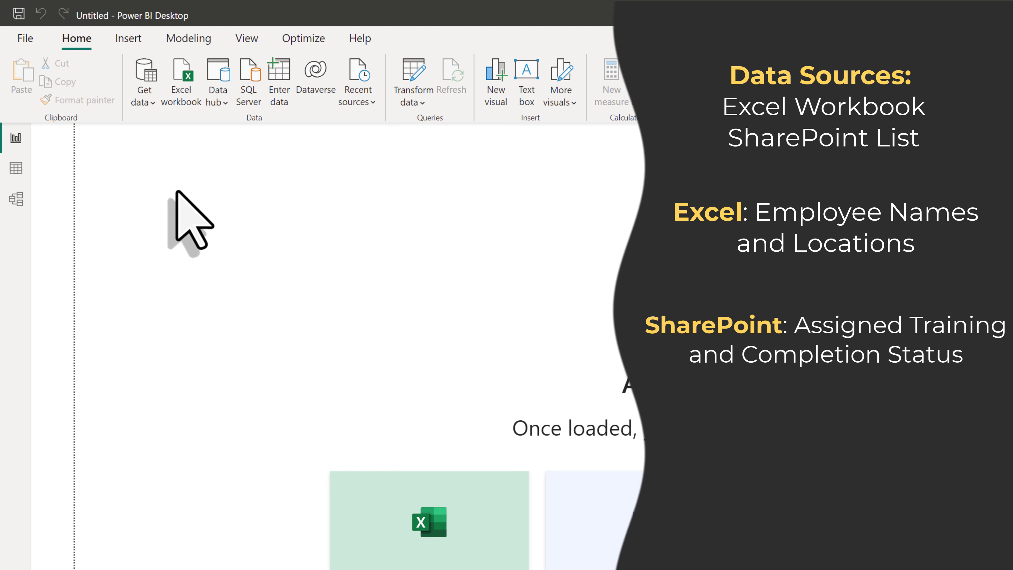
Get data from an Excel Workbook, choosing the Employee Location Master Data file
click(142, 74)
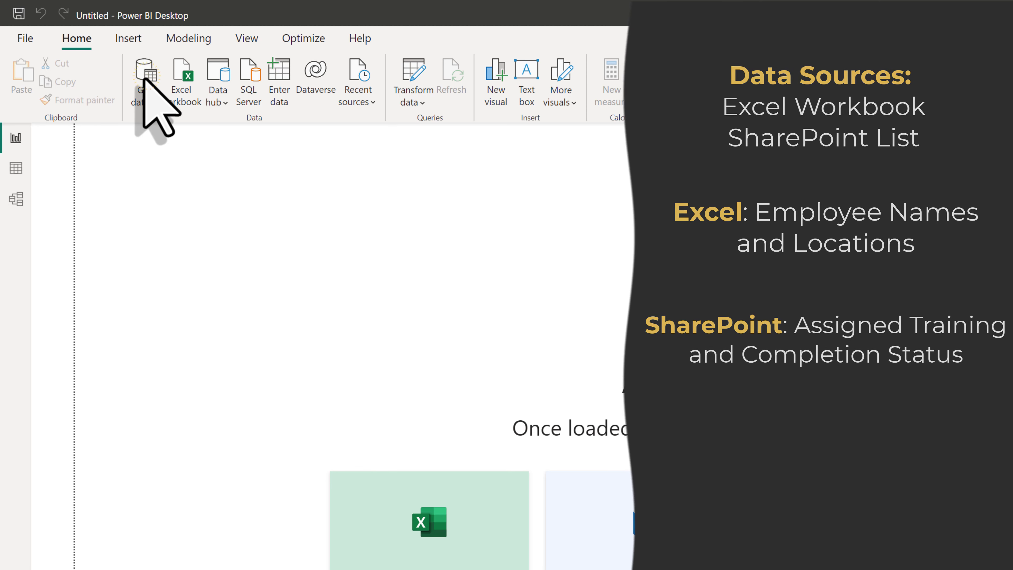
click(145, 80)
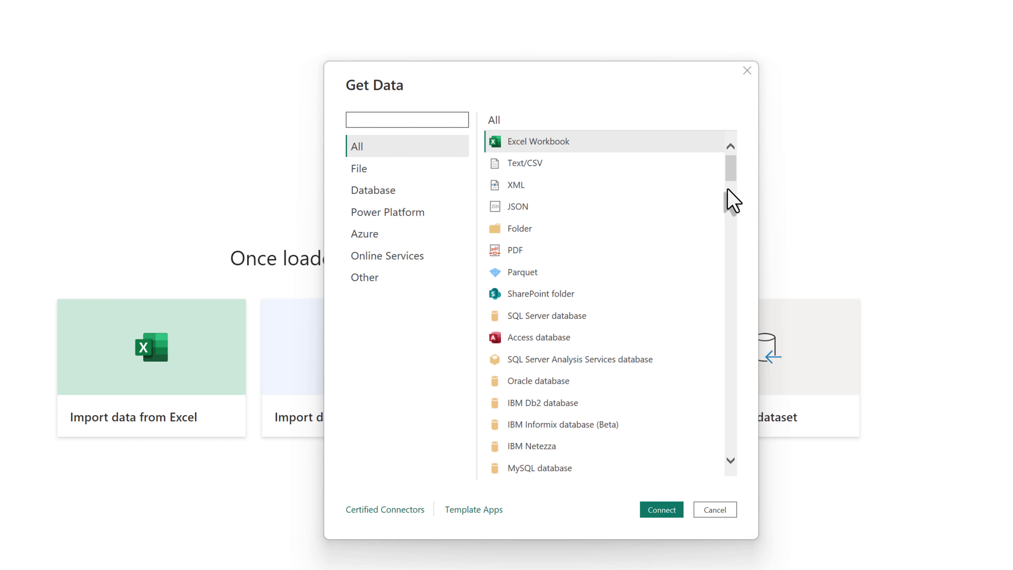
mouse_move(730, 172)
mouse_down()
mouse_move(735, 233)
mouse_move(738, 156)
mouse_up()
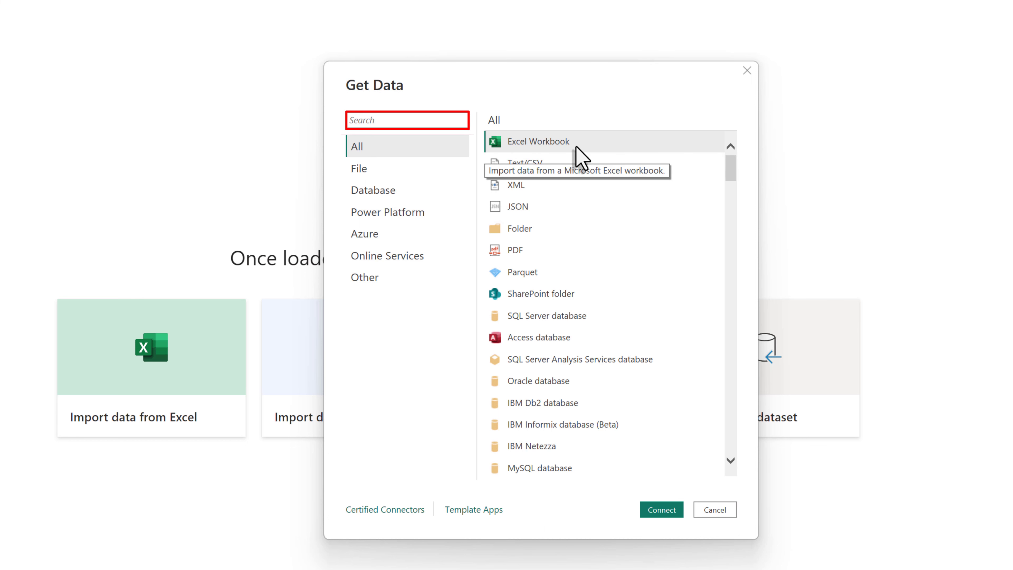
double_click(538, 141)
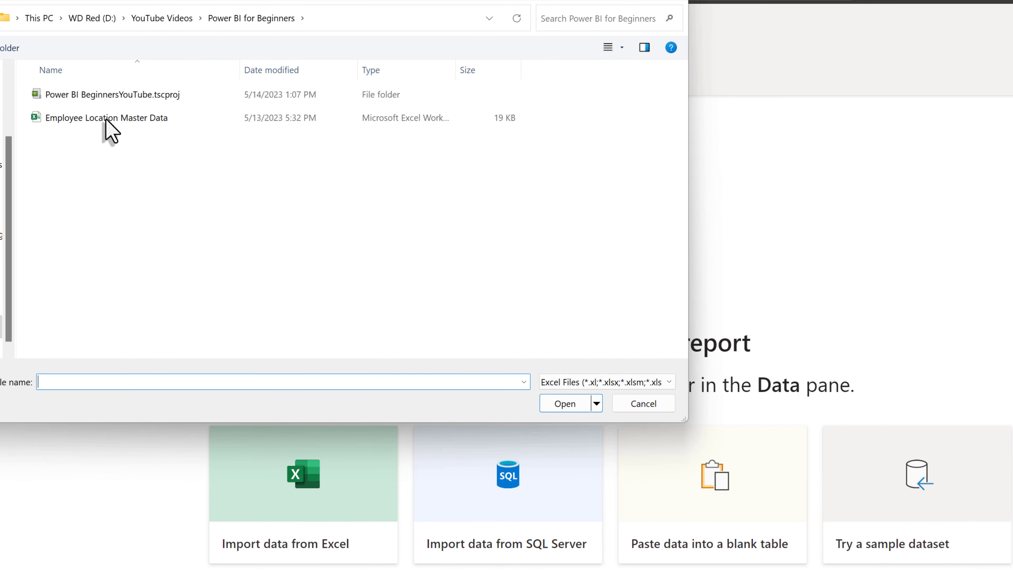
double_click(58, 120)
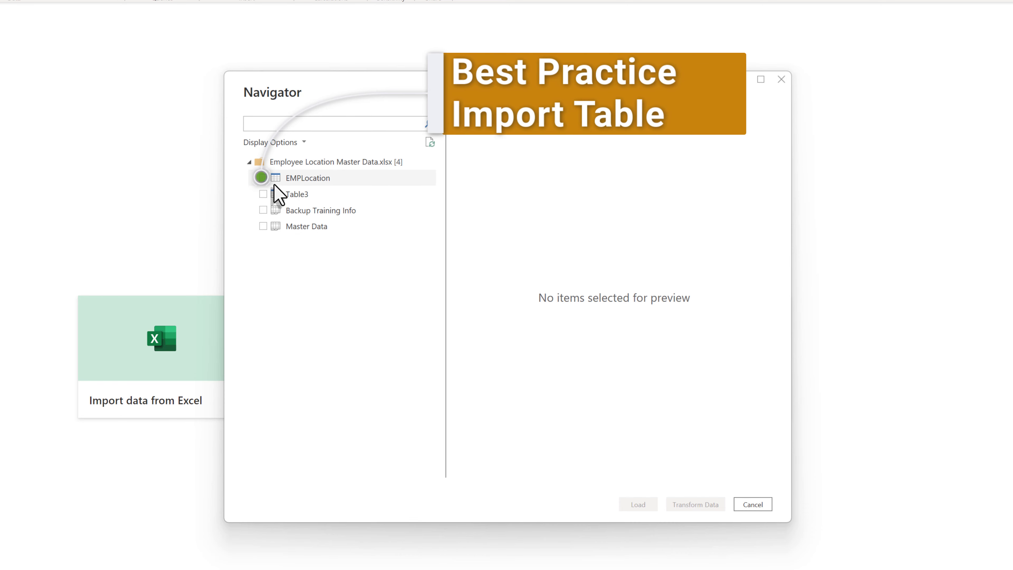
In Navigator, preview Master Data, then deselect it and select only the EMPLocation table
click(263, 226)
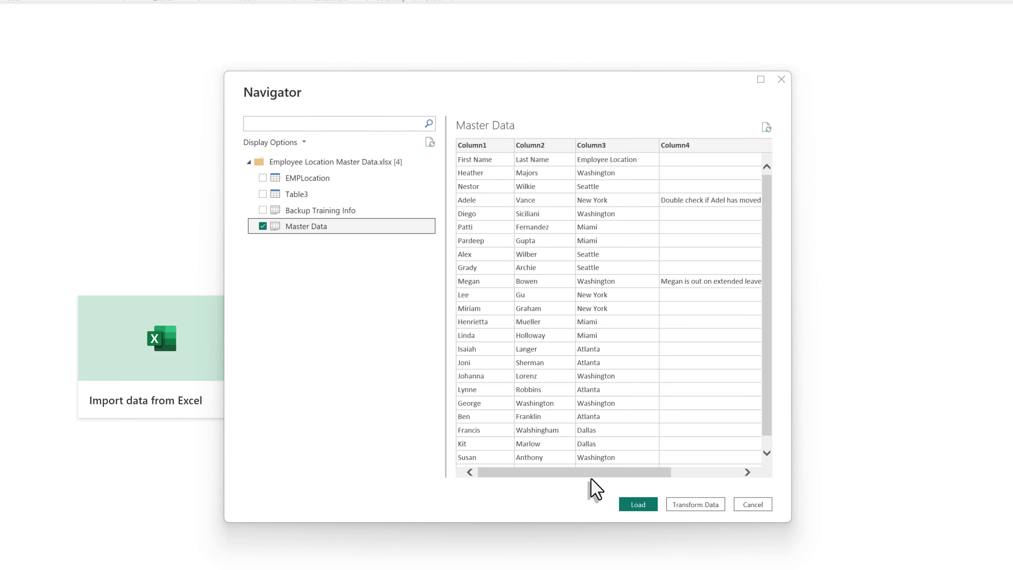
drag(590, 474, 669, 475)
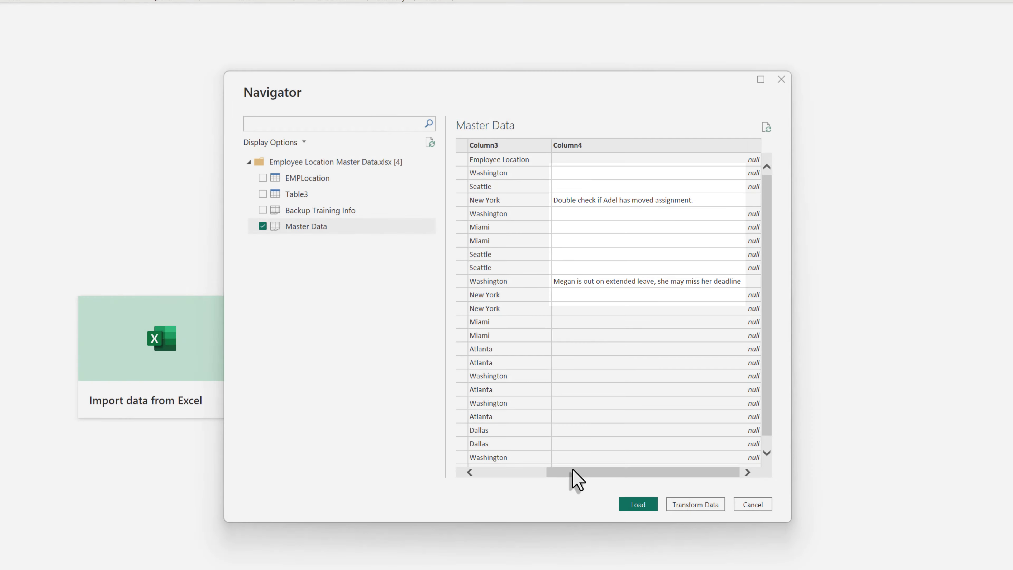
drag(577, 475, 508, 477)
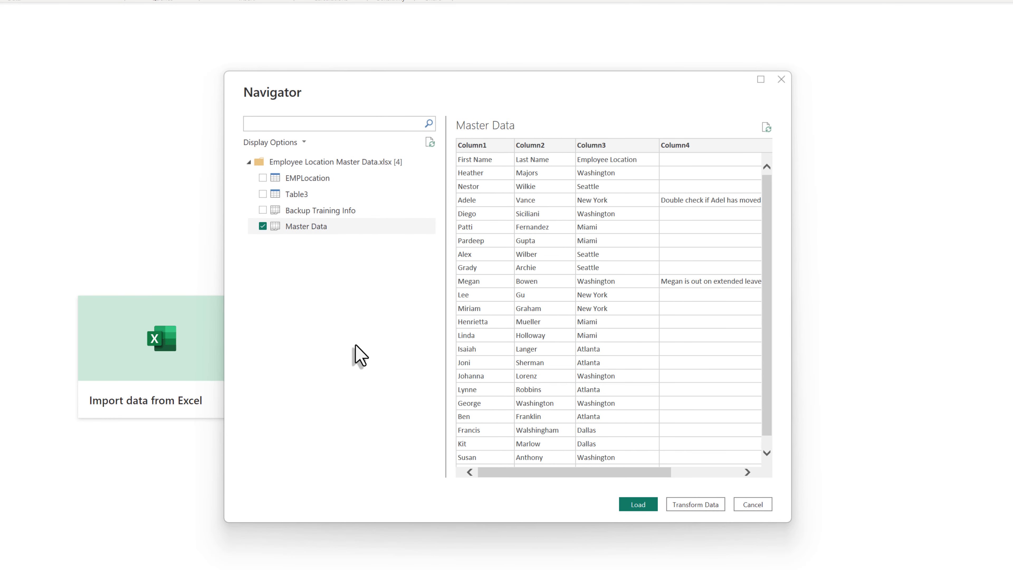
click(263, 226)
click(264, 181)
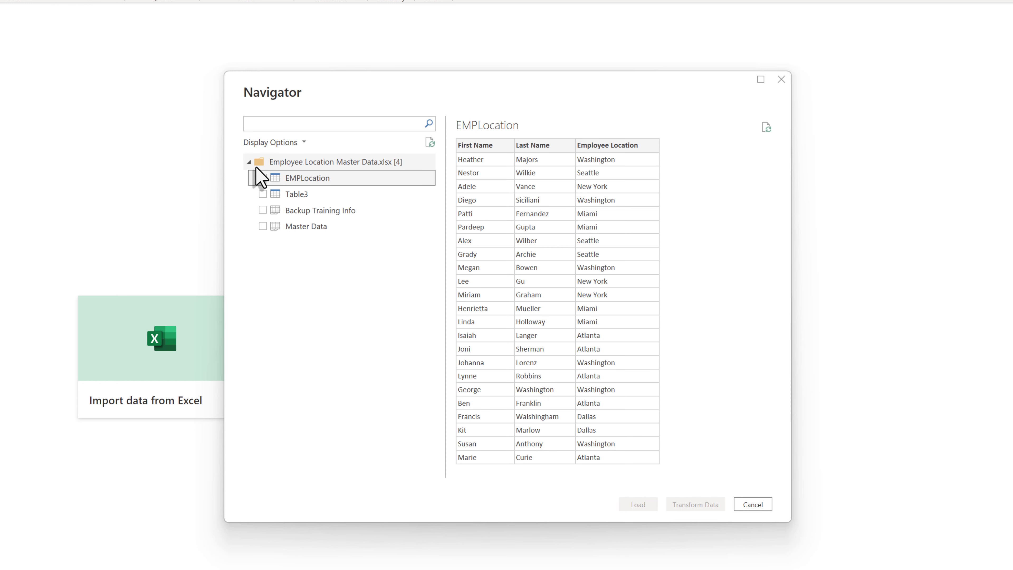
click(262, 178)
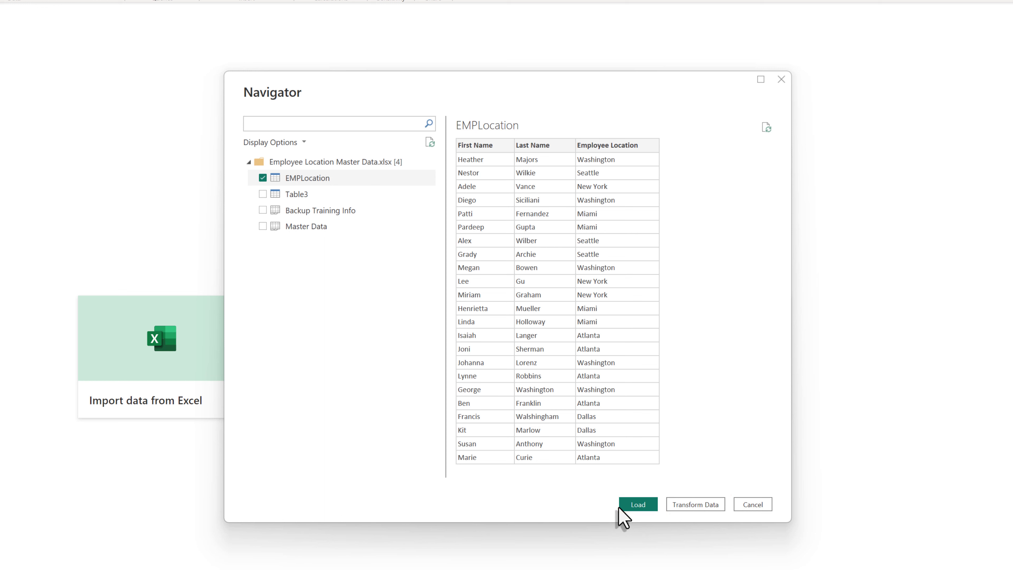
Open EMPLocation in Power Query Editor and review the First Name and Last Name column types
click(689, 508)
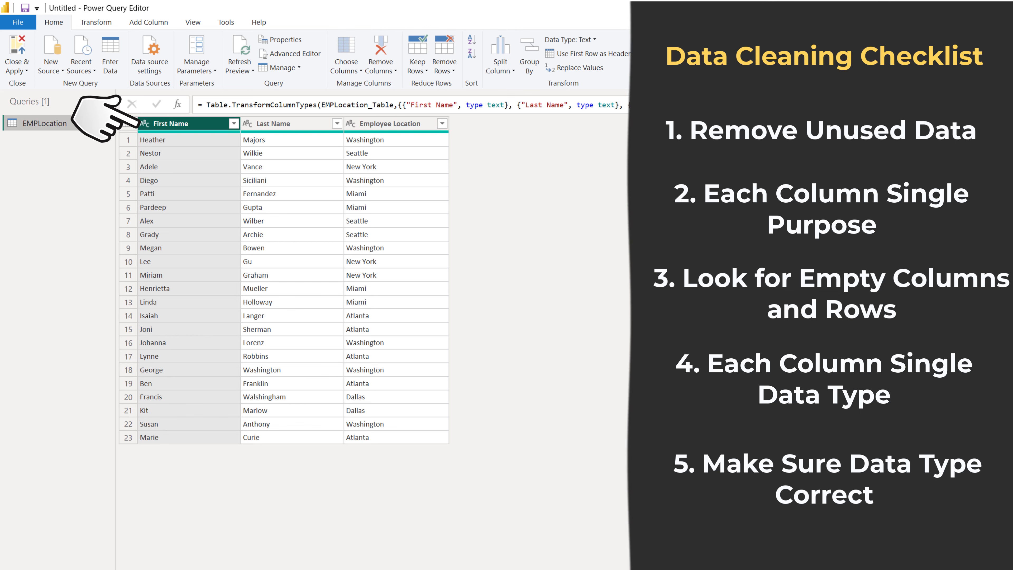
click(144, 124)
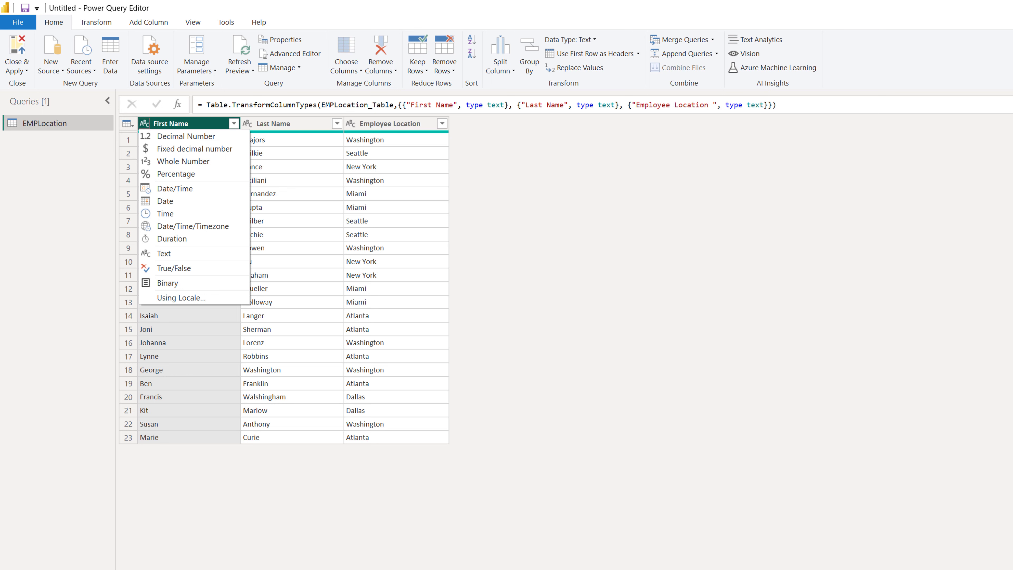
click(278, 176)
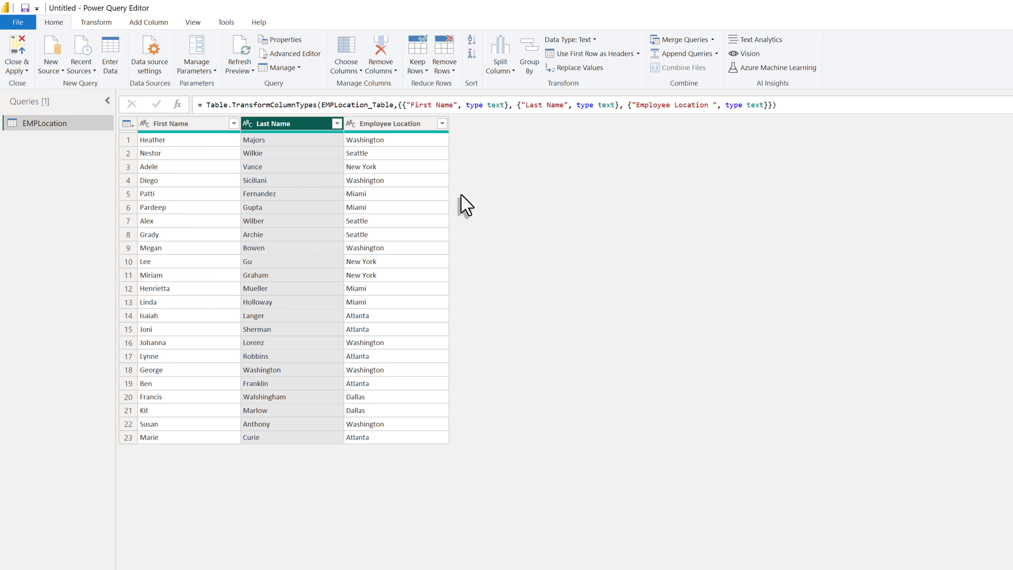
Add a new source using the SharePoint Online List connector, found by searching 'Sharepoint'
click(50, 46)
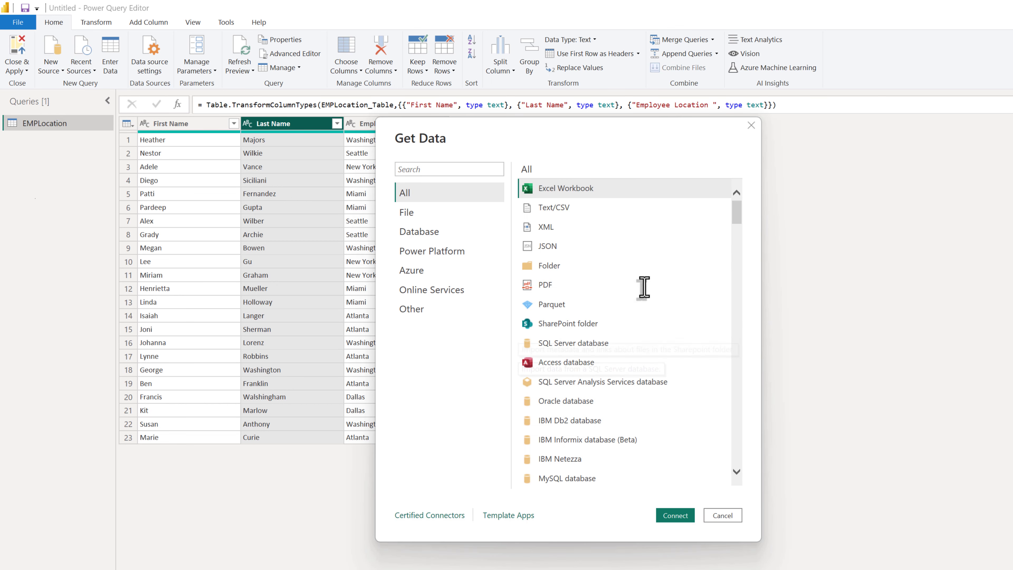
click(433, 171)
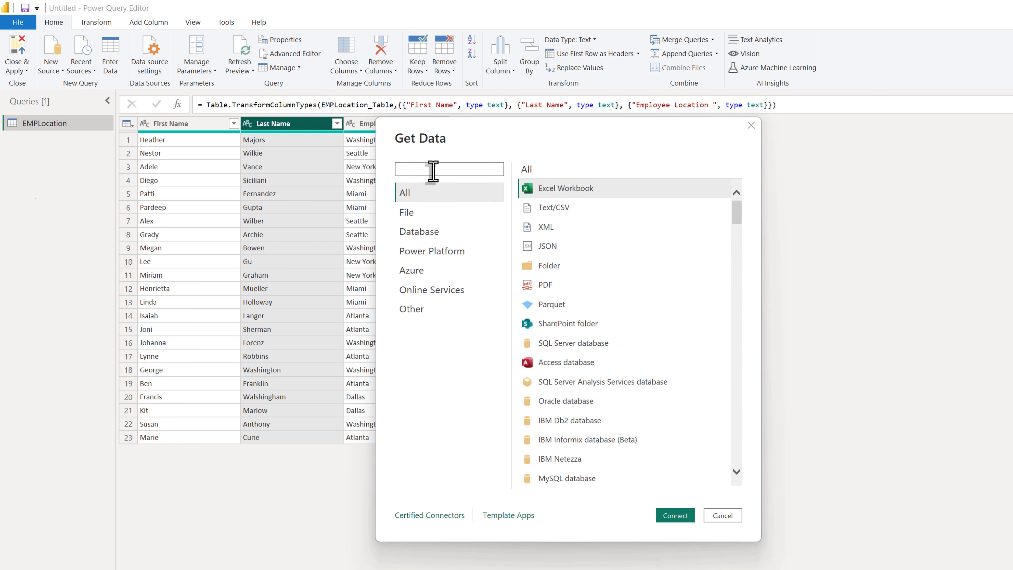
text(Sharepoint)
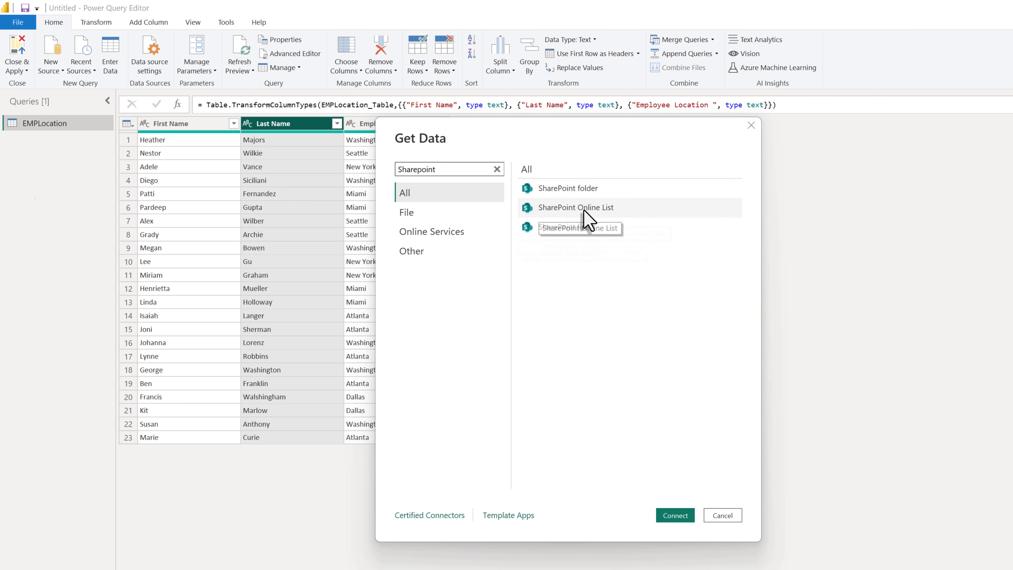
click(584, 208)
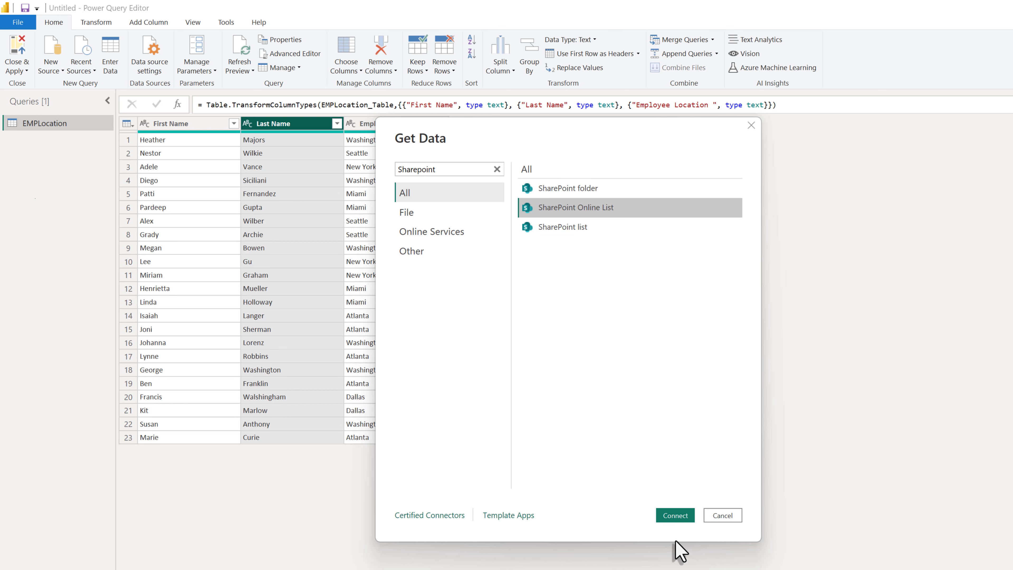
click(675, 517)
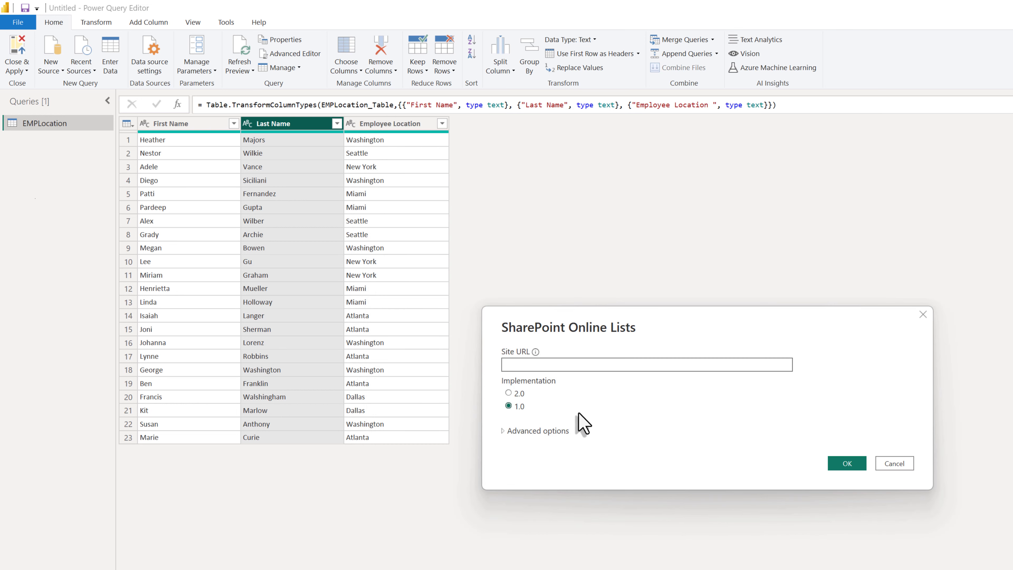
Paste the SharePoint site URL and select the Mandatory Training - Demo list
click(587, 366)
text(https://learningforeveryone.sharepoint.com/sites/m365webinars)
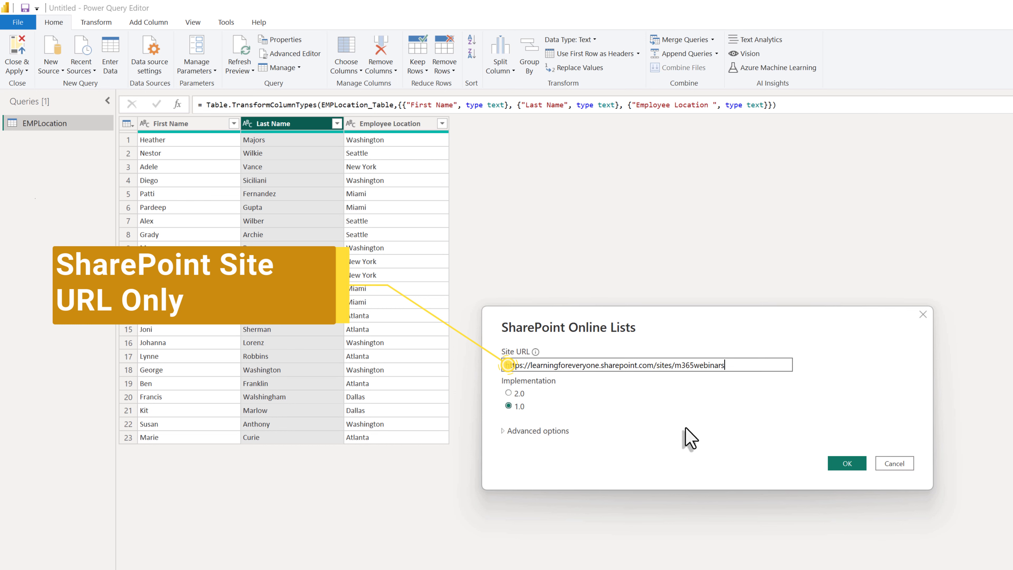
click(838, 466)
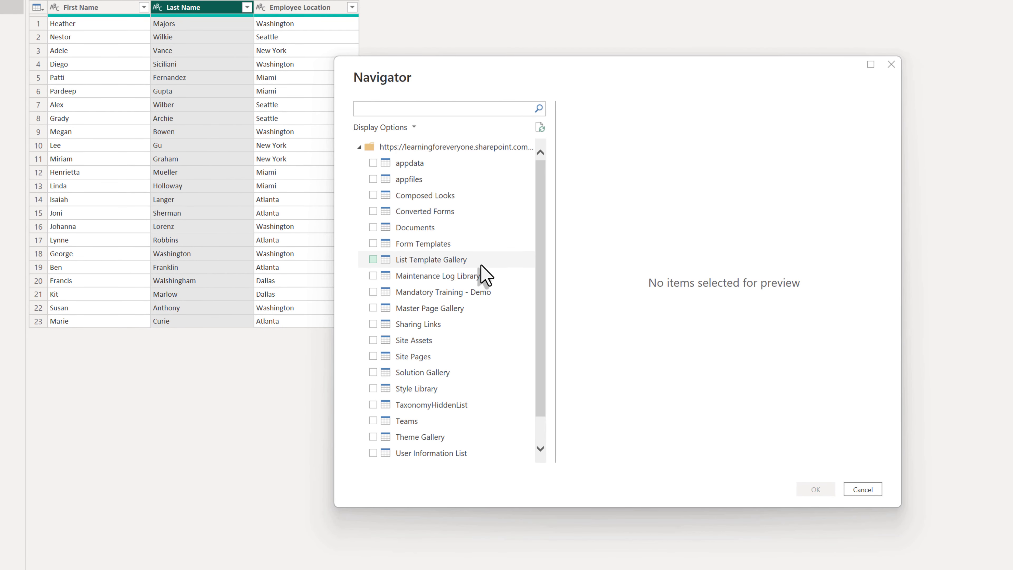
click(374, 292)
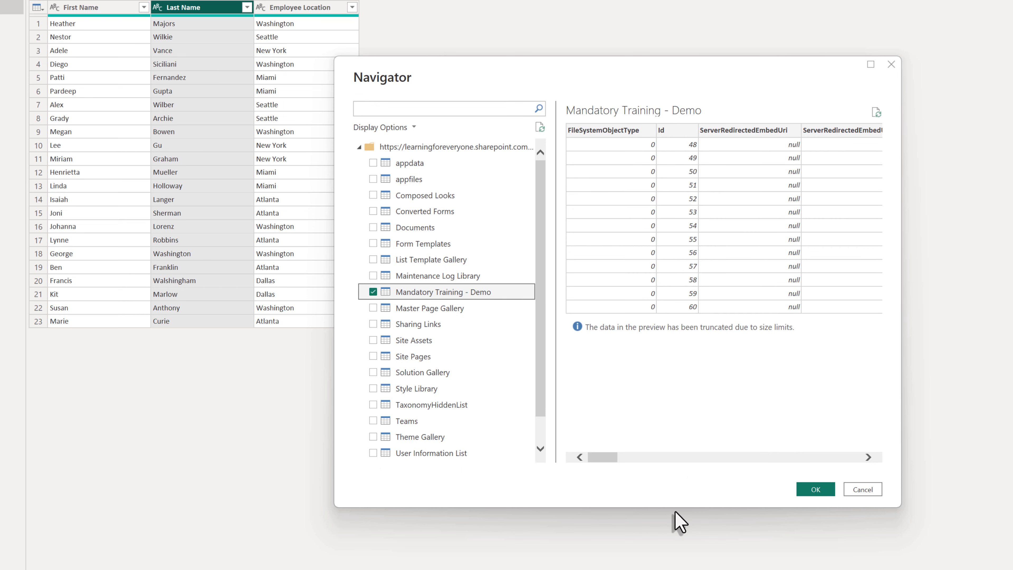
click(815, 488)
Load the list and remove FileSystemObjectType, Id, ServerRedirectedEmbed, ContentTypeId and other unneeded columns
click(815, 489)
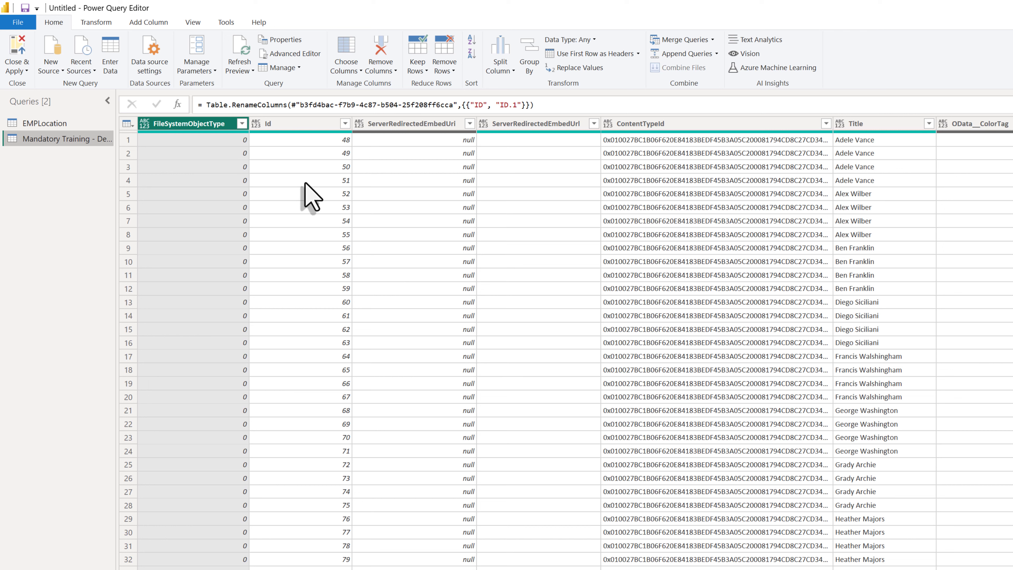
right_click(198, 125)
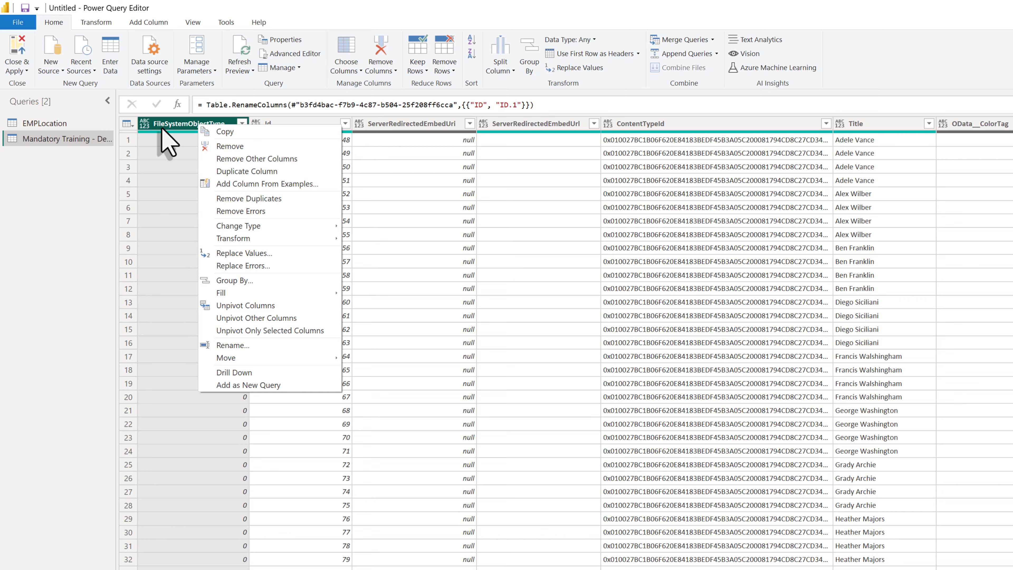
click(234, 146)
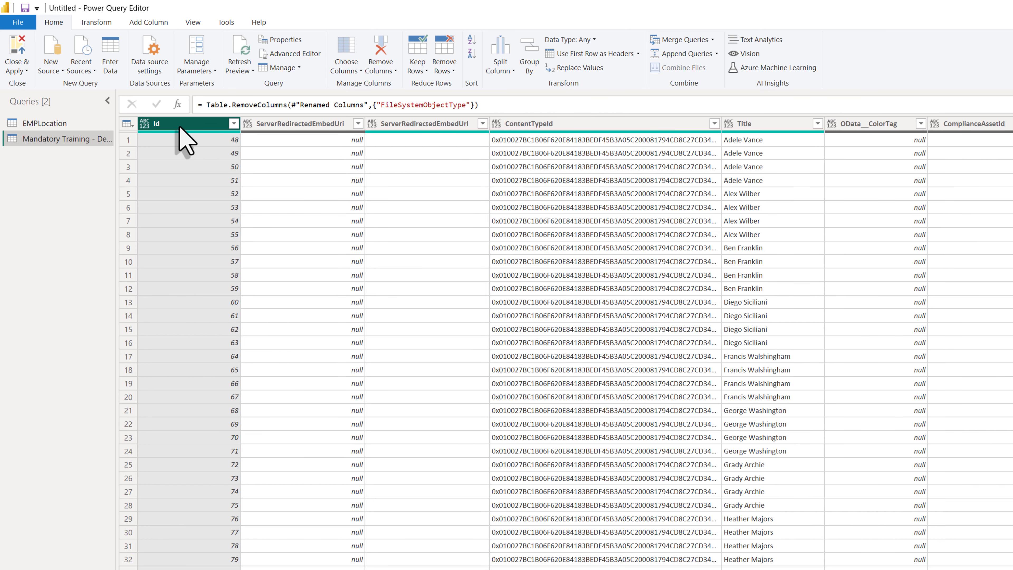
shift+click(407, 127)
right_click(406, 127)
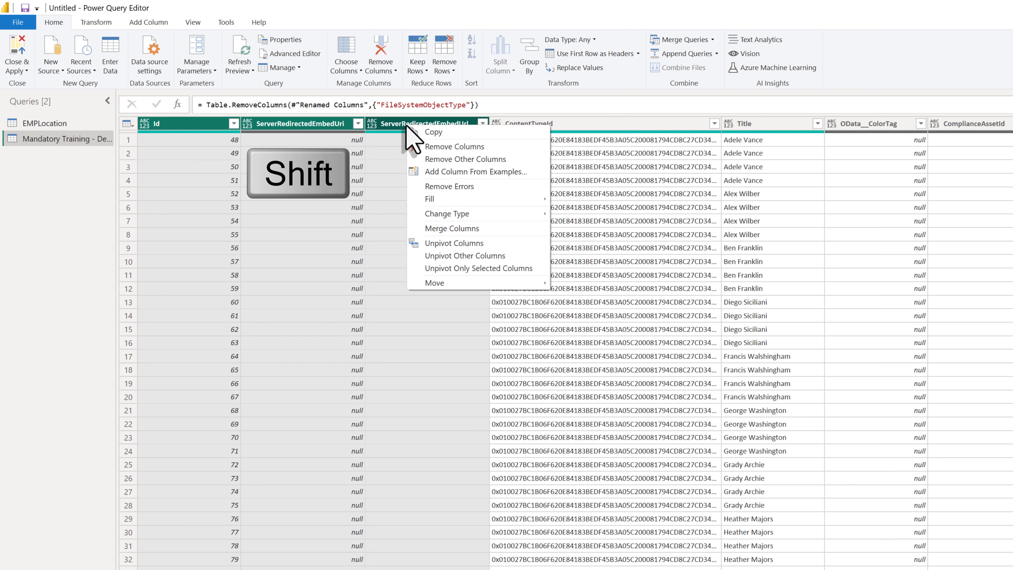
click(429, 148)
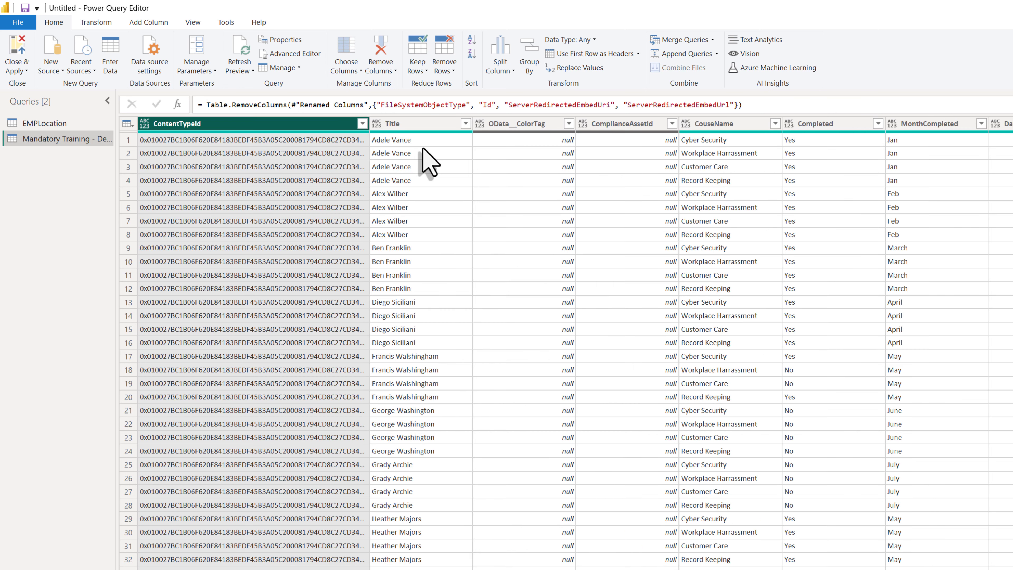
right_click(275, 126)
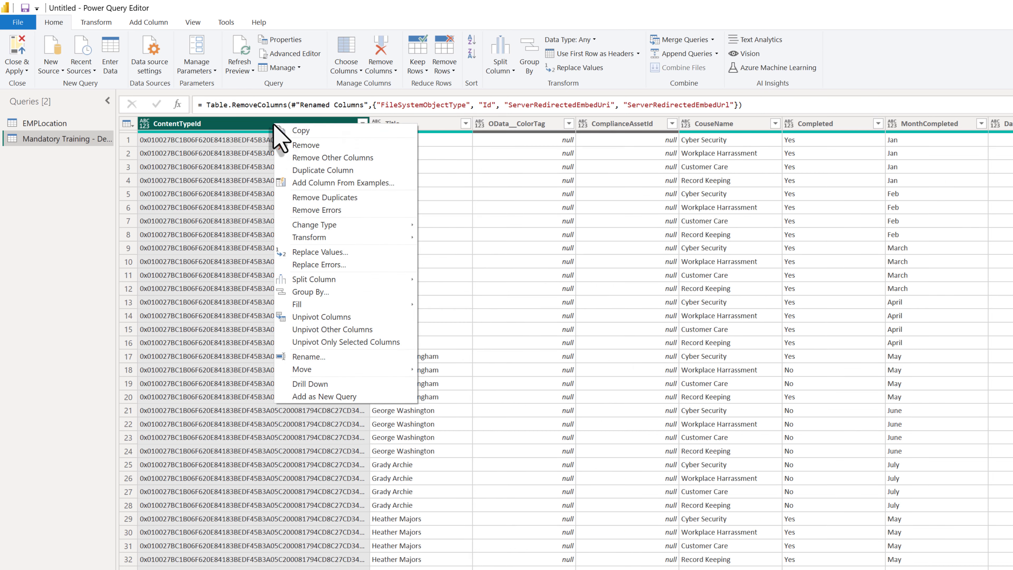
click(301, 147)
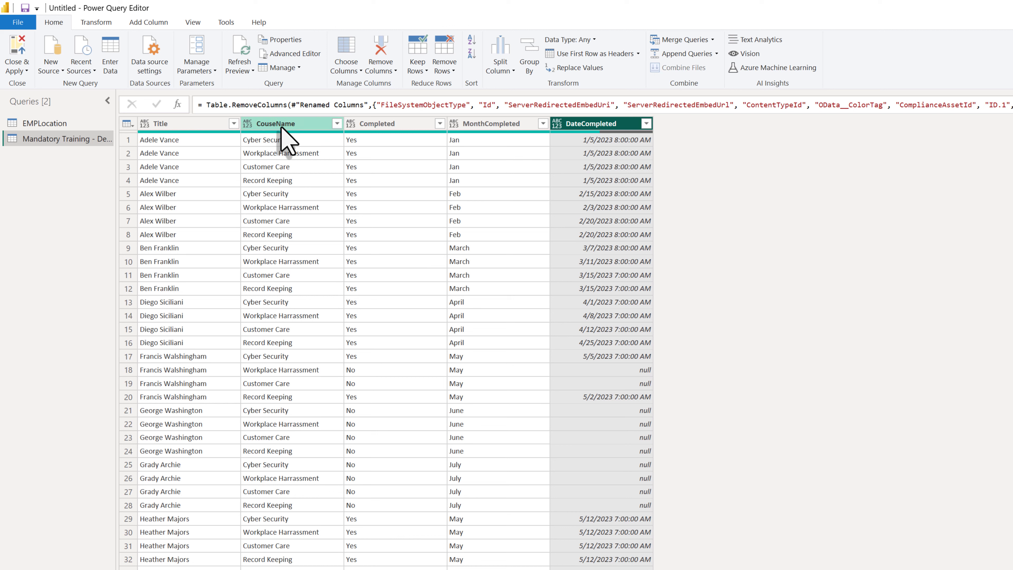
Change the DateCompleted column's data type to Date
click(557, 125)
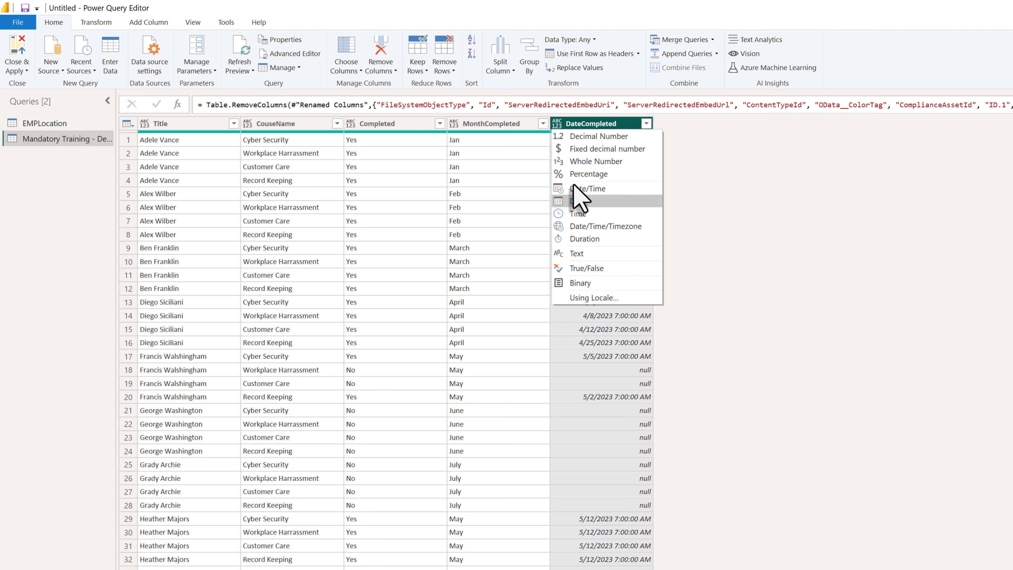
click(578, 202)
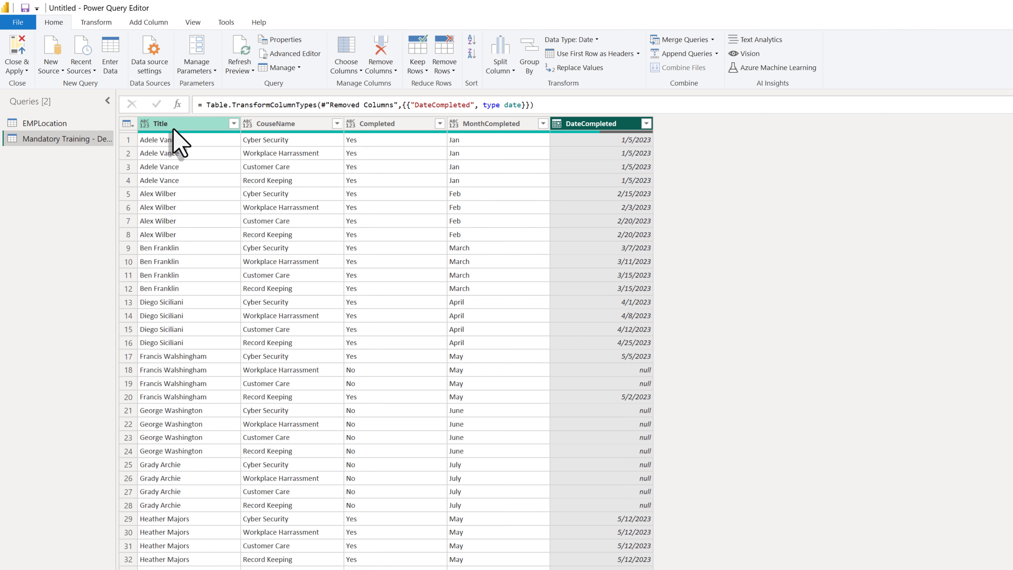
View the EMPLocation query, then return to the Mandatory Training query
click(52, 125)
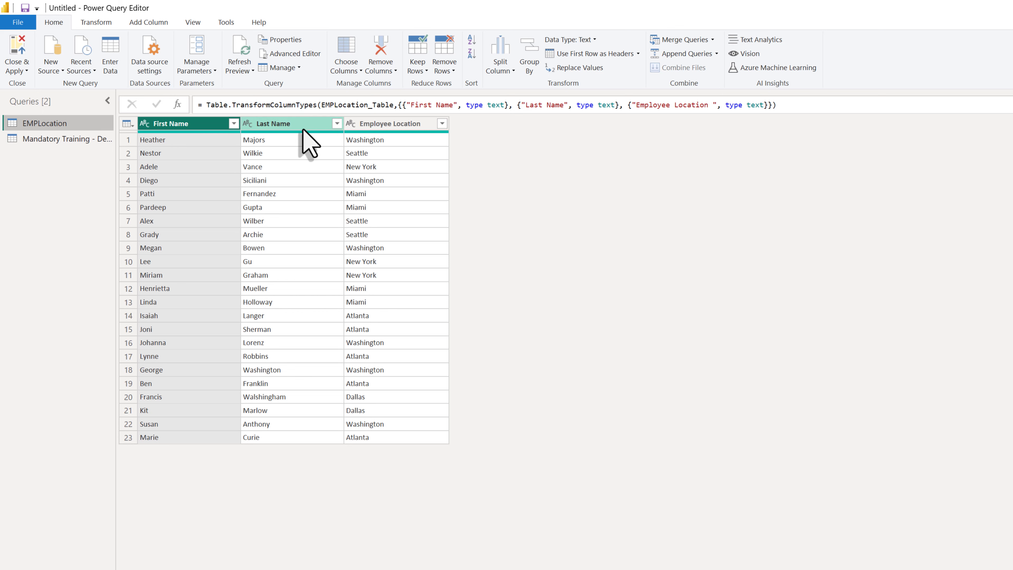
mouse_move(268, 132)
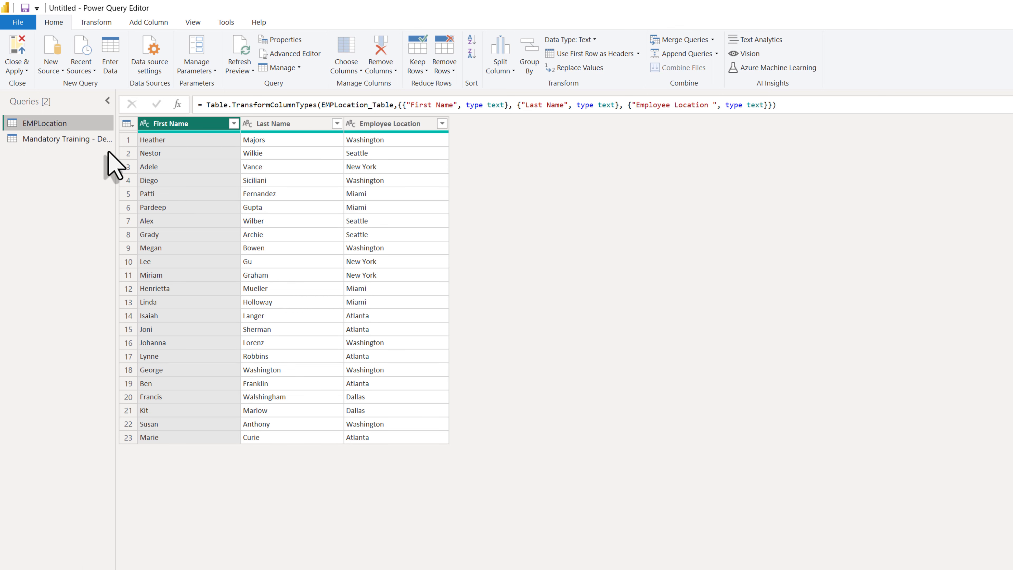
click(107, 142)
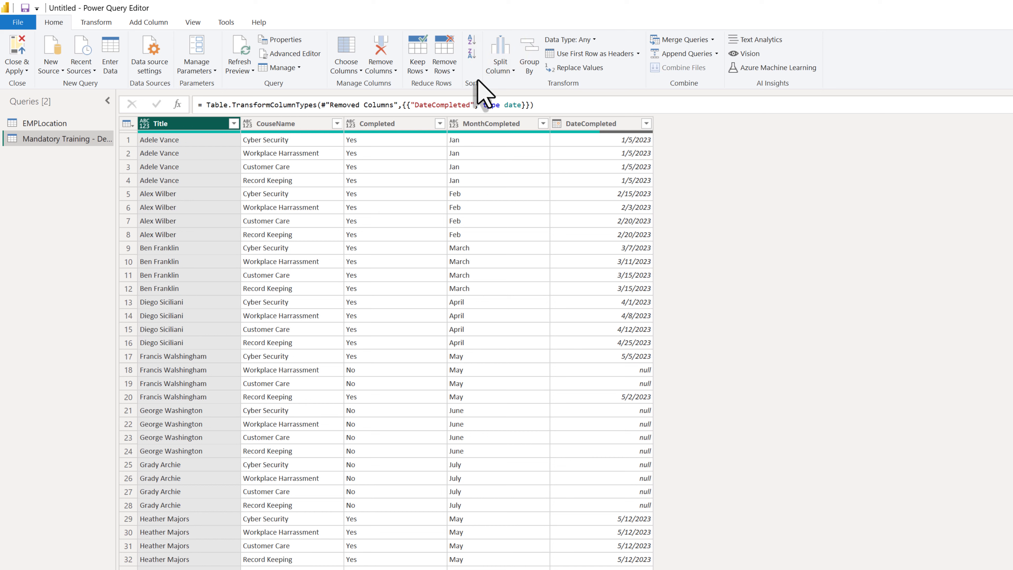
Split Title by the Space delimiter at each occurrence into Title.1 and Title.2
click(503, 63)
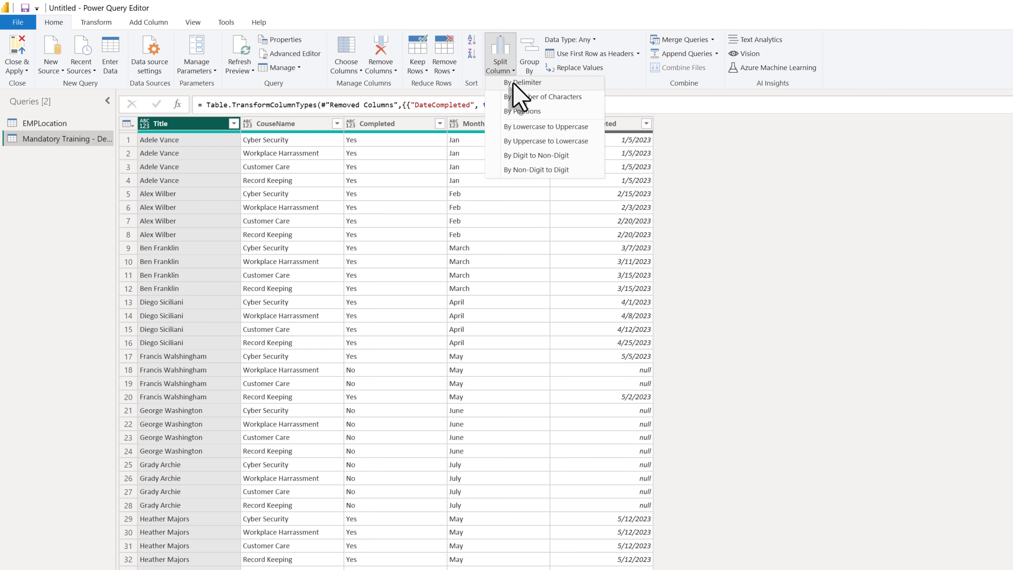
click(515, 83)
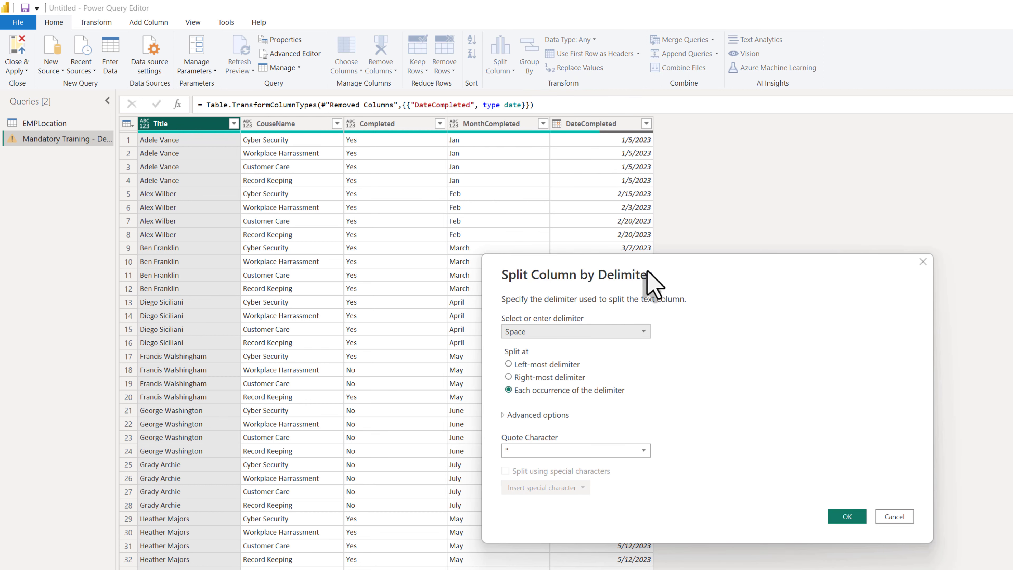
drag(678, 225, 645, 186)
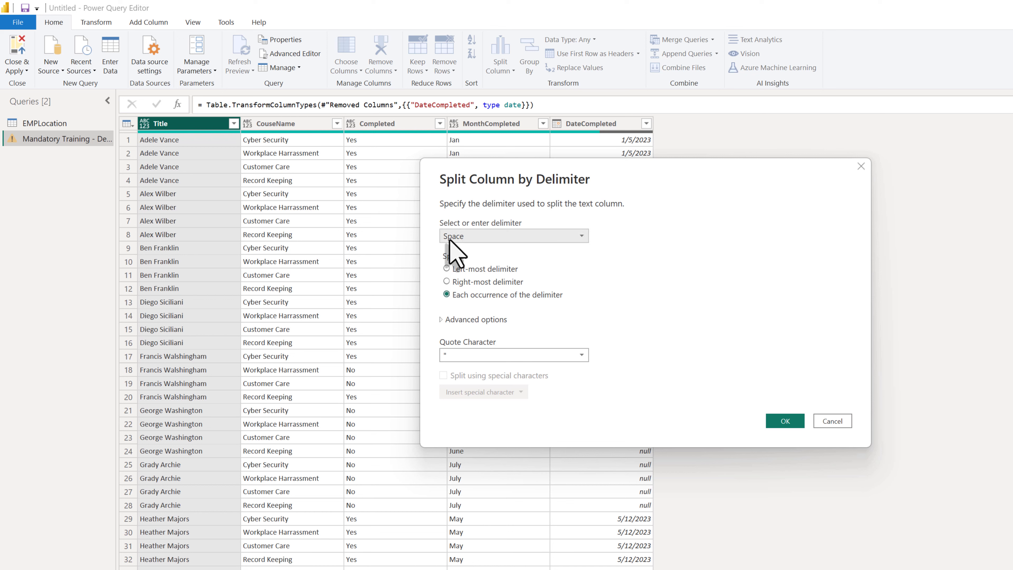
click(582, 236)
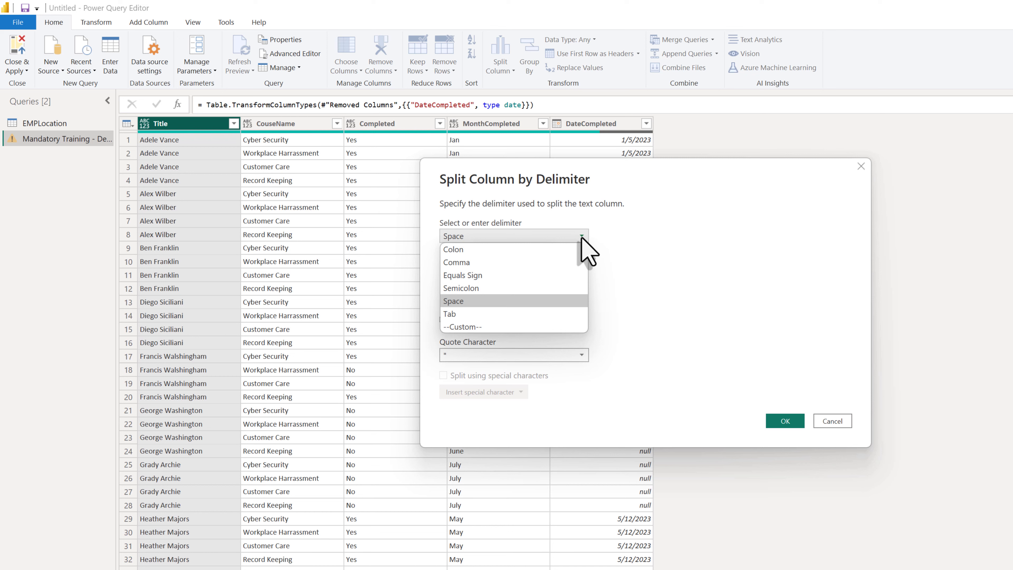
click(582, 236)
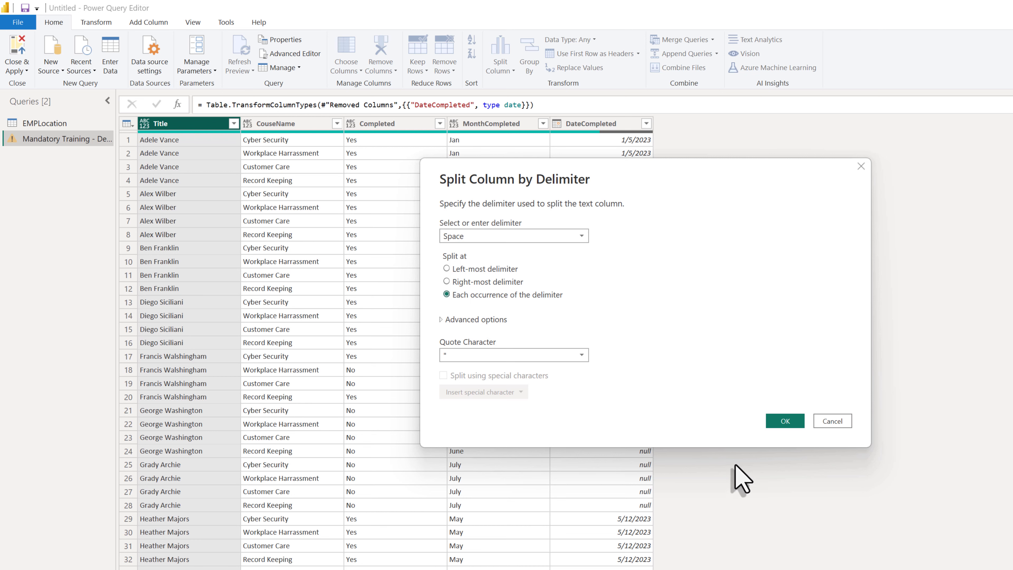
click(785, 421)
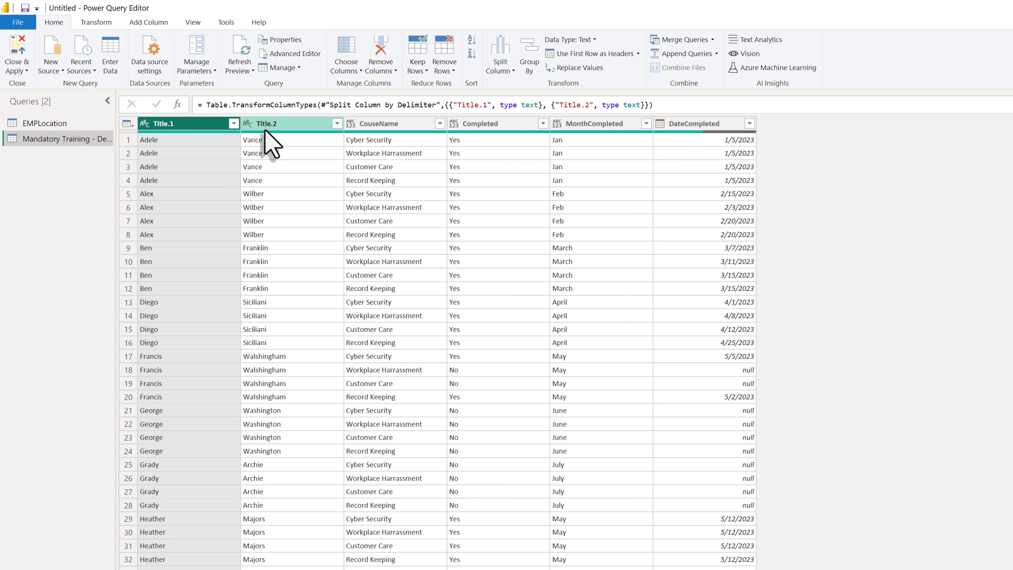
Rename Title.1 to 'First Name' and Title.2 to 'Last Name'
double_click(184, 127)
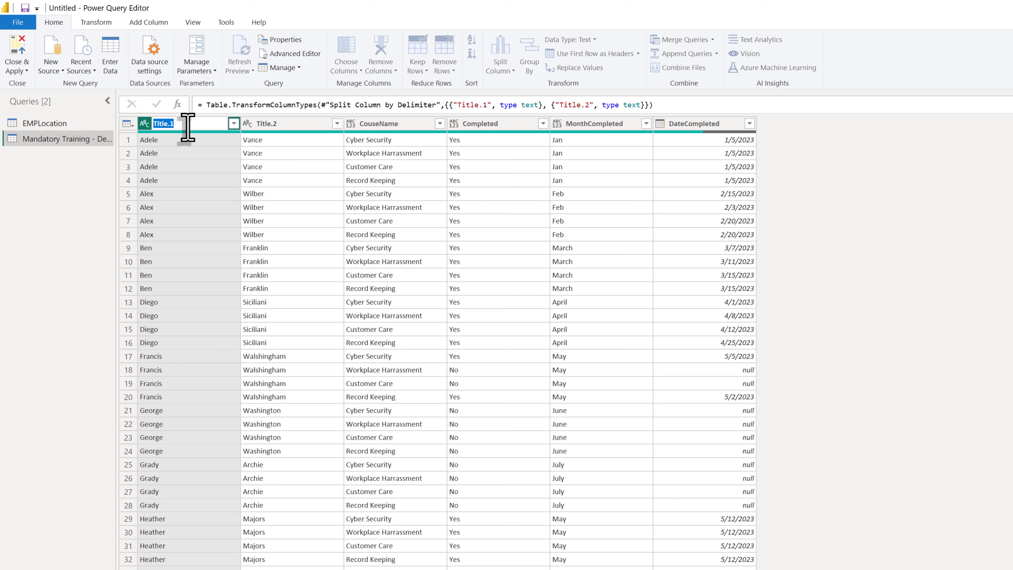
text(First Name)
key(Return)
double_click(268, 124)
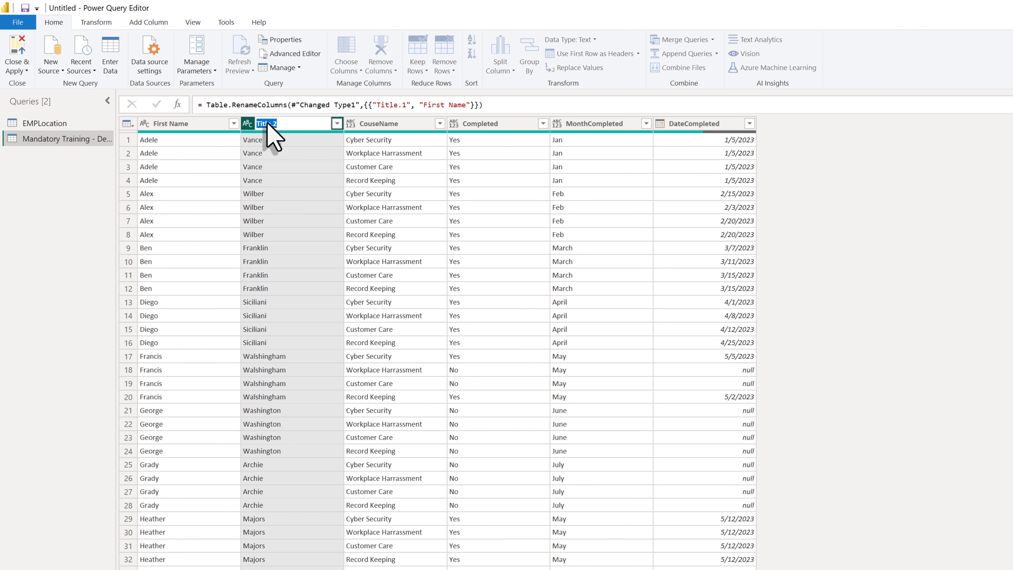
text(Last Name)
key(Return)
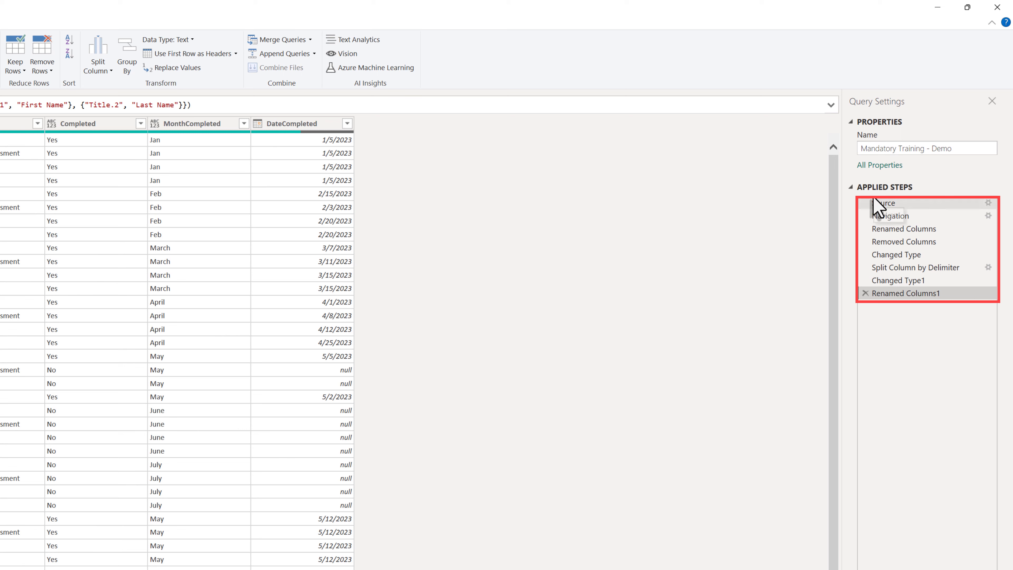
Delete the rename, second type-change and split steps from Applied Steps
click(866, 293)
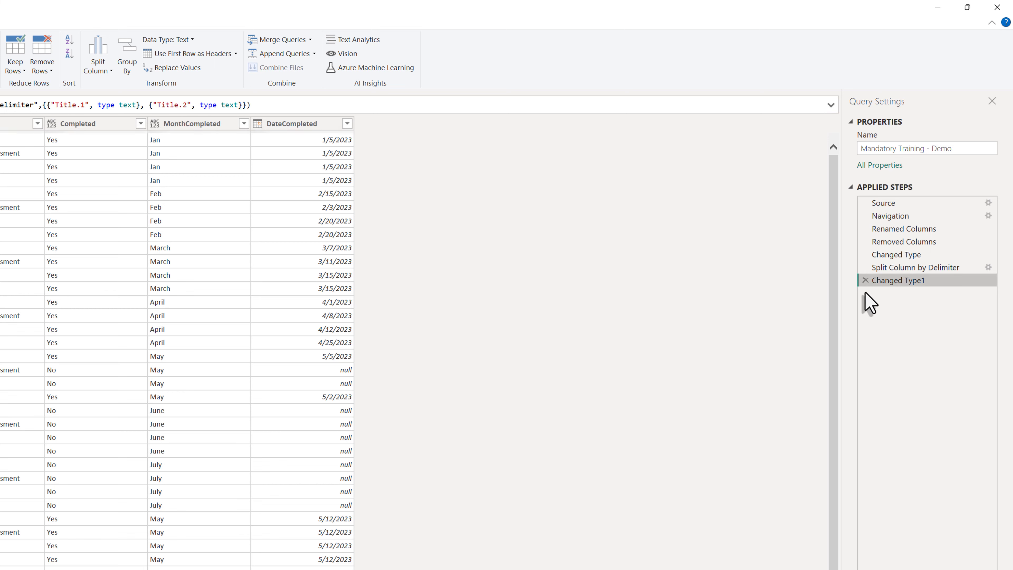
click(865, 281)
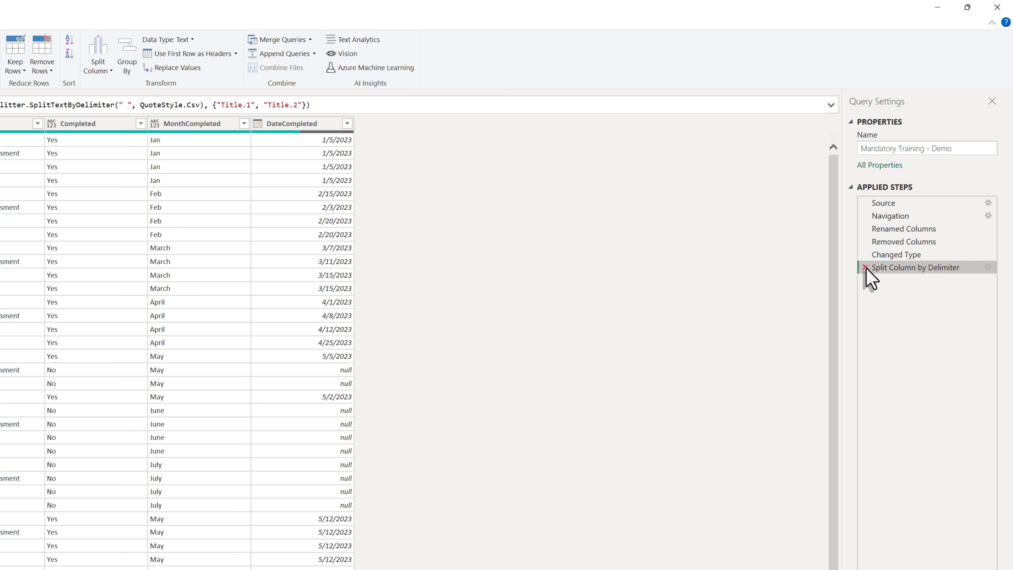
click(865, 267)
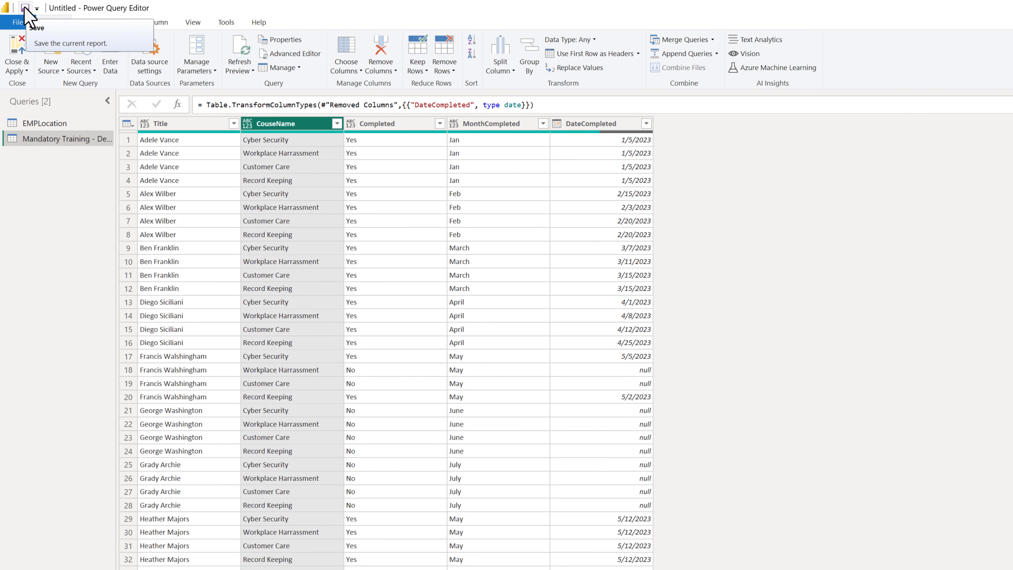
Save the report as Power BI 2, applying pending changes, and close the query editor
click(25, 8)
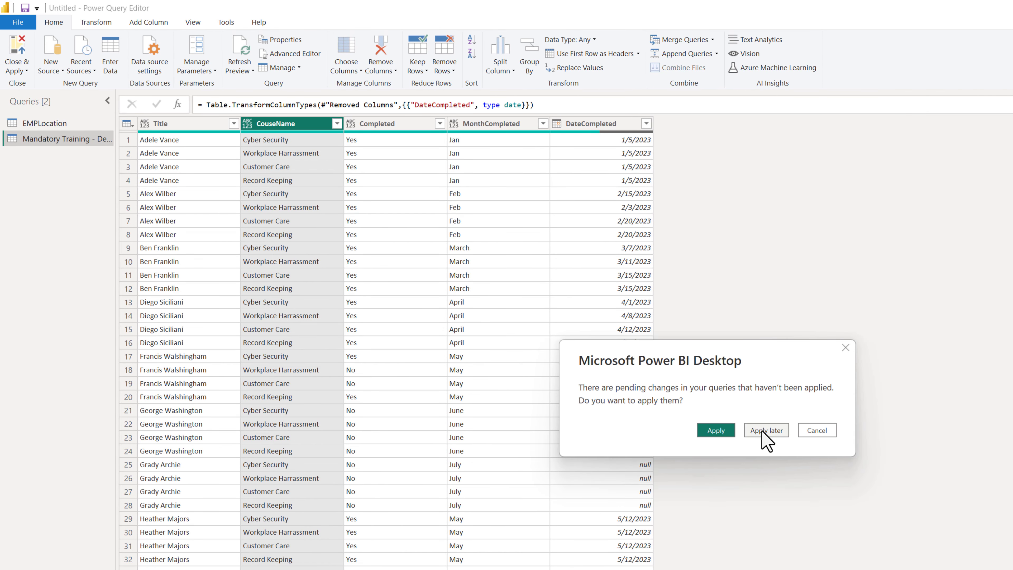
click(720, 433)
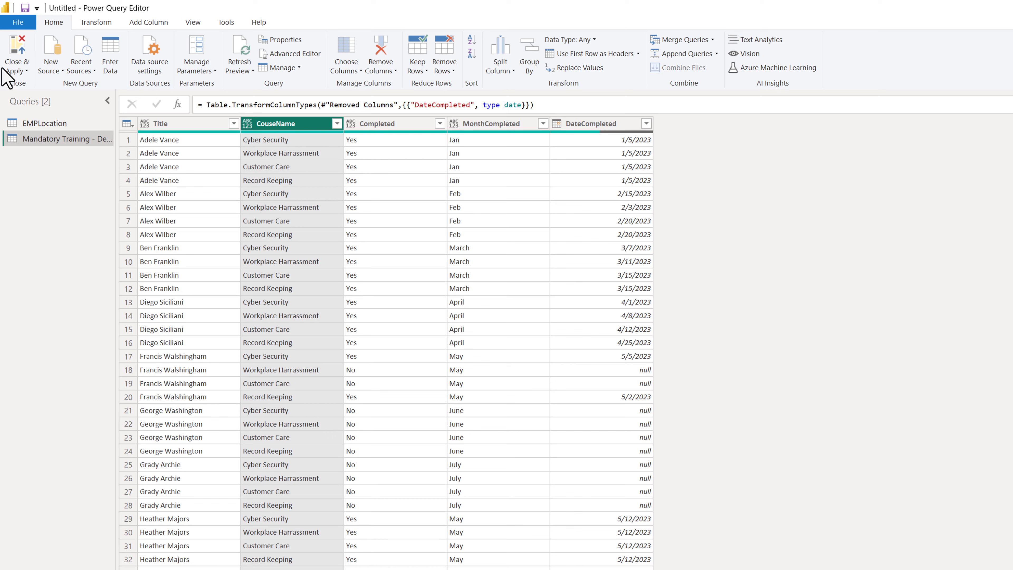
click(18, 56)
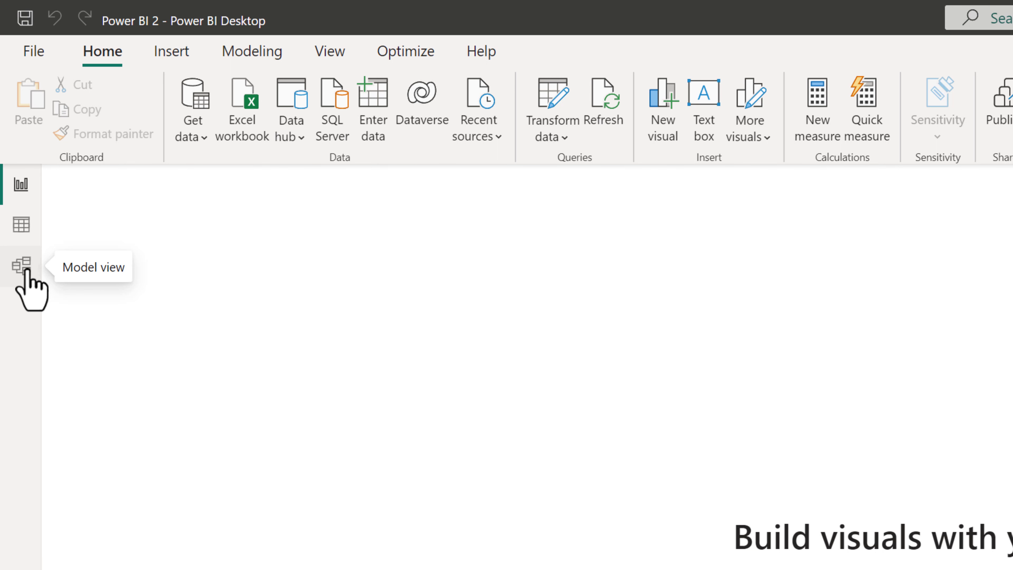
In Model view, create a one-to-many relationship from EMPLocation's Last Name to Mandatory Training's Title
click(28, 281)
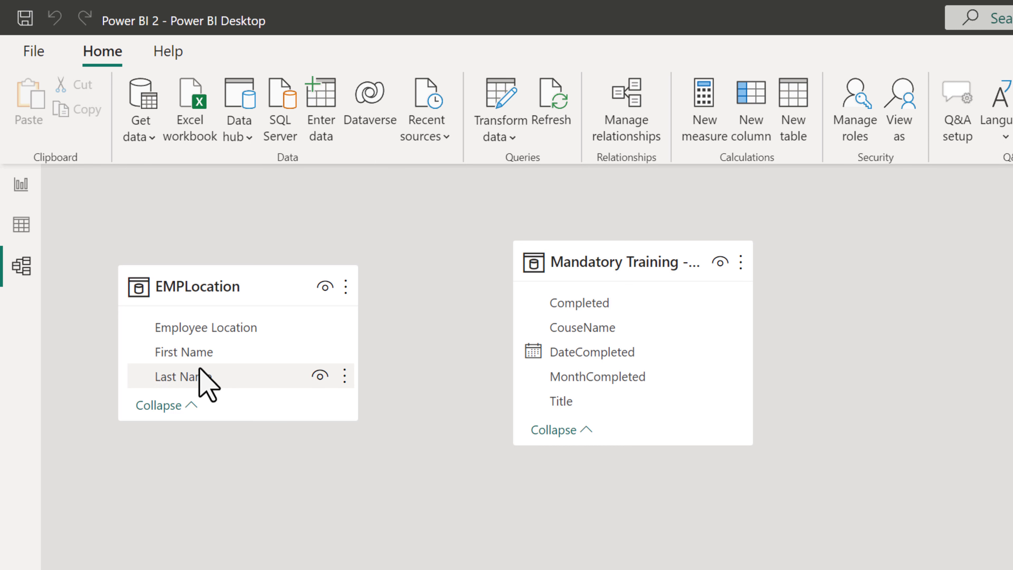
click(225, 357)
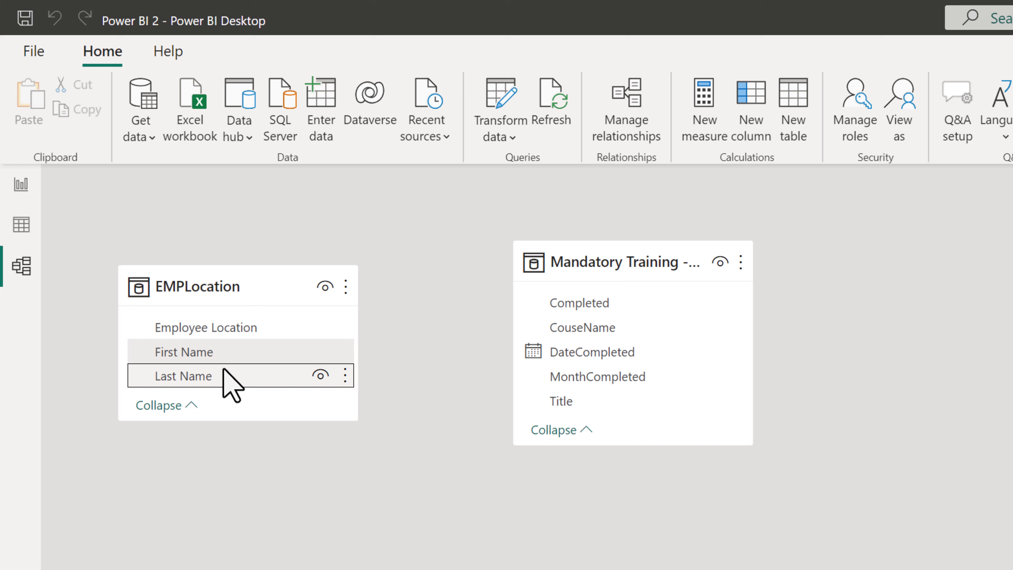
drag(224, 369, 597, 401)
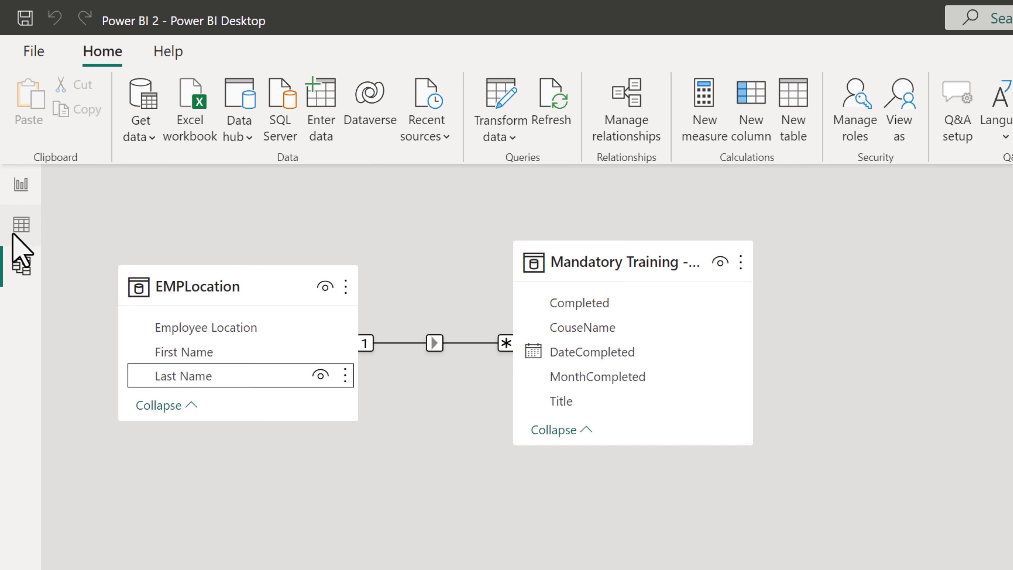
Set the data category of EMPLocation's Employee Location column to City
click(20, 240)
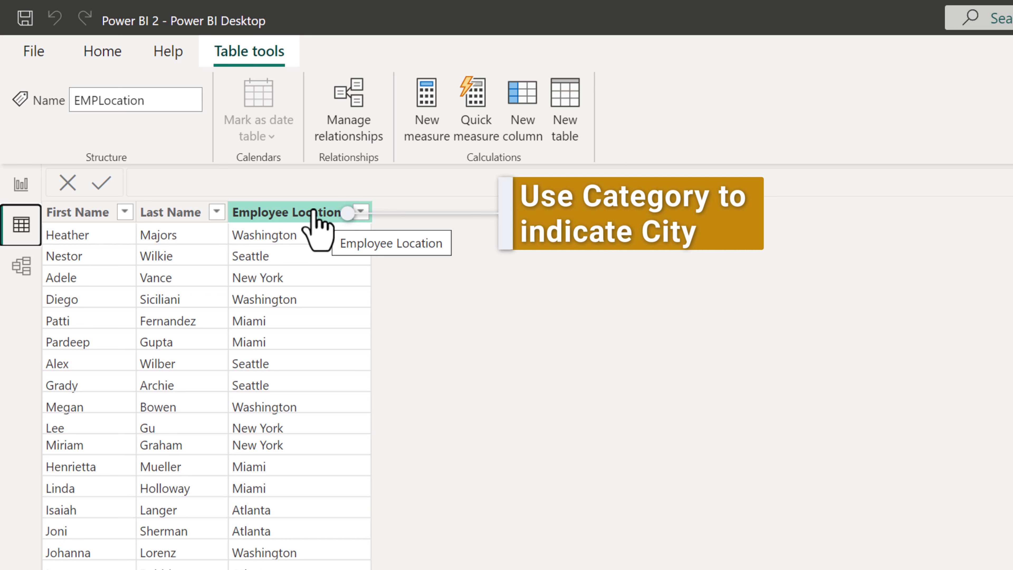
click(318, 213)
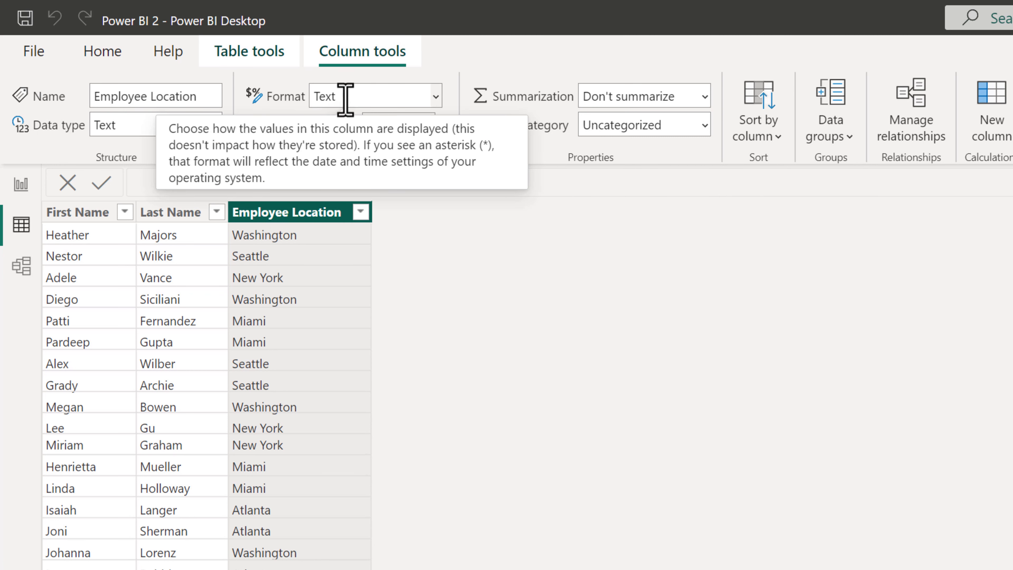
click(705, 127)
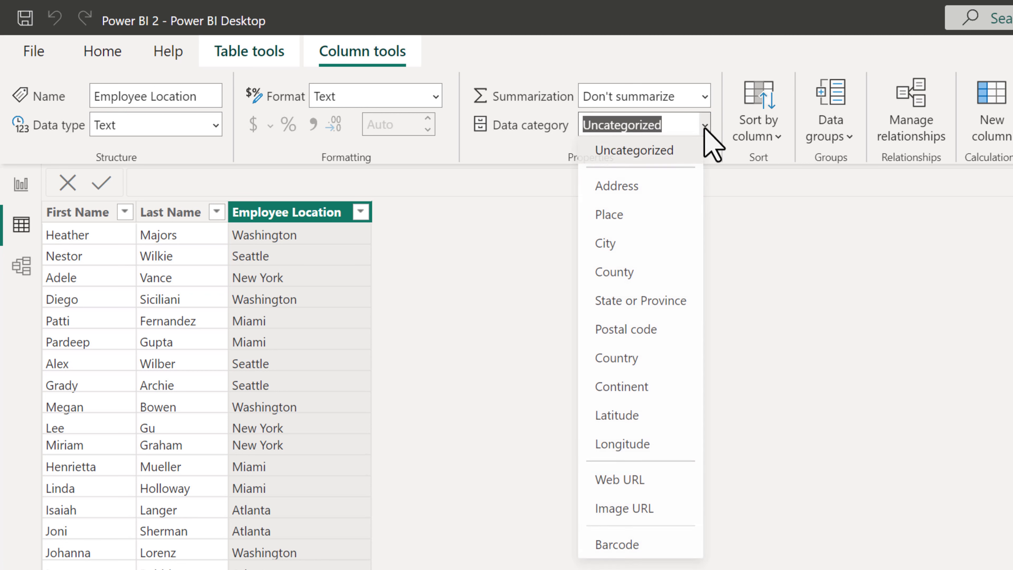
click(645, 244)
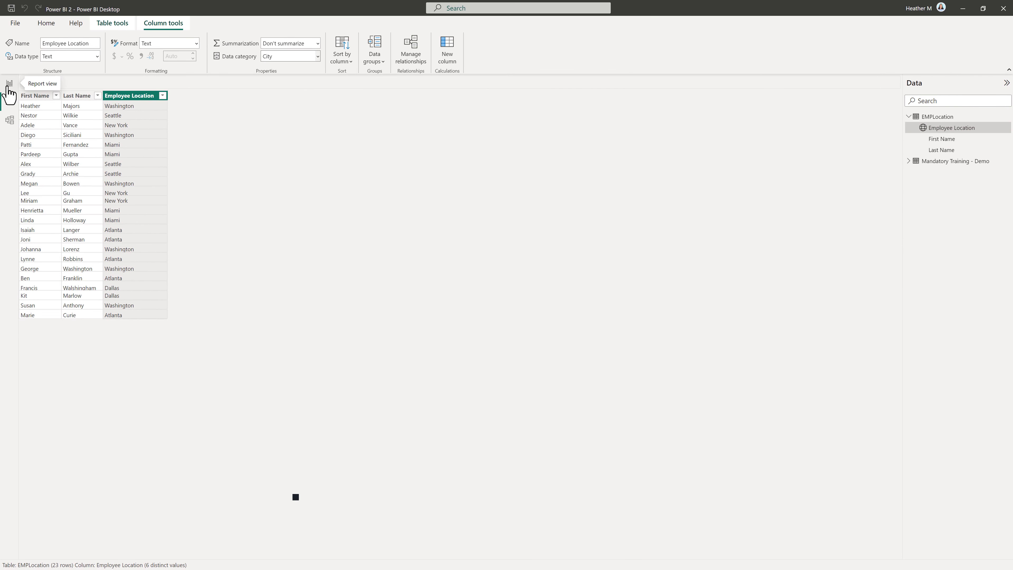
Return to the report canvas and expand the EMPLocation and Mandatory Training tables in the Data pane
click(9, 86)
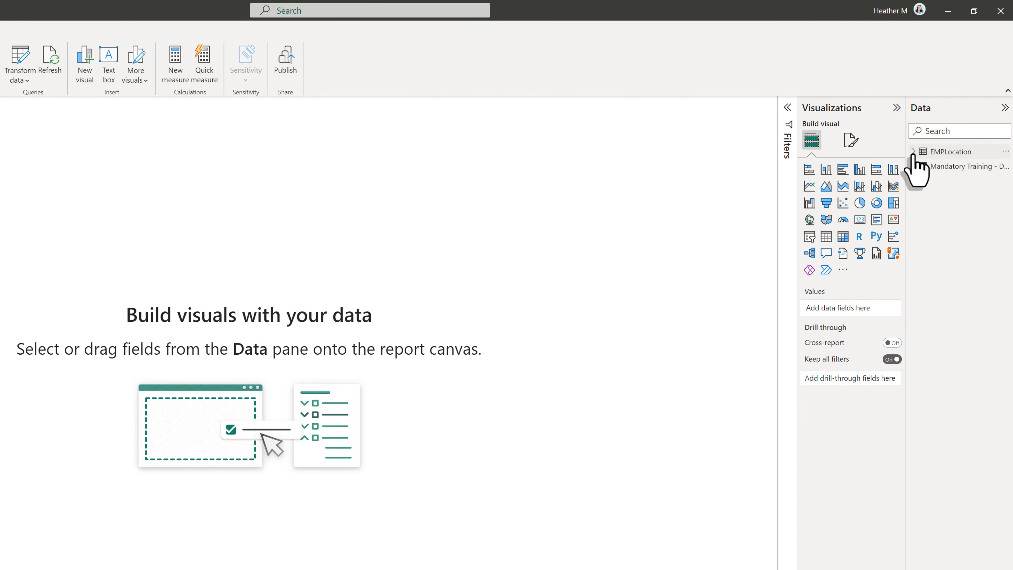
click(914, 156)
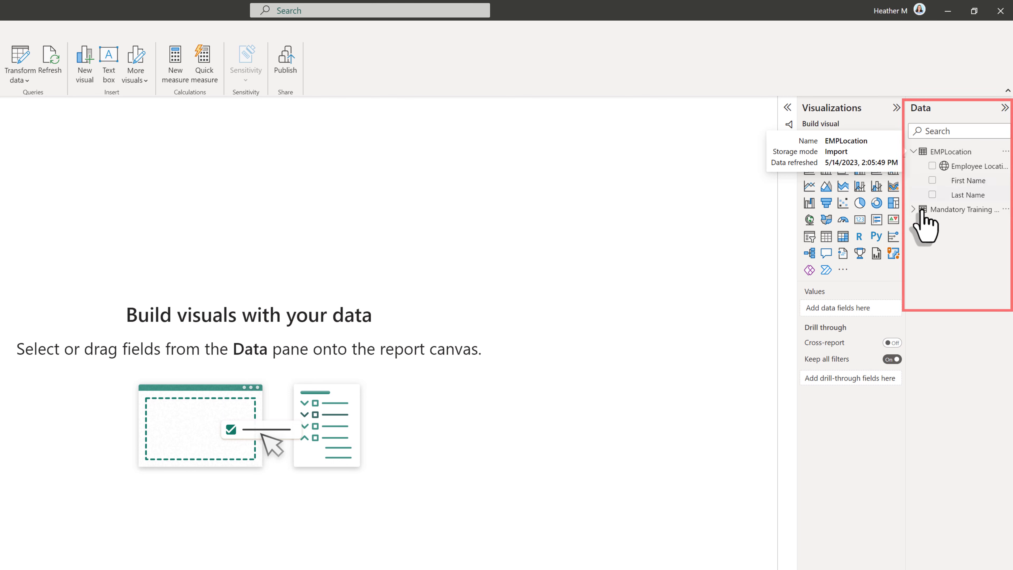
click(915, 210)
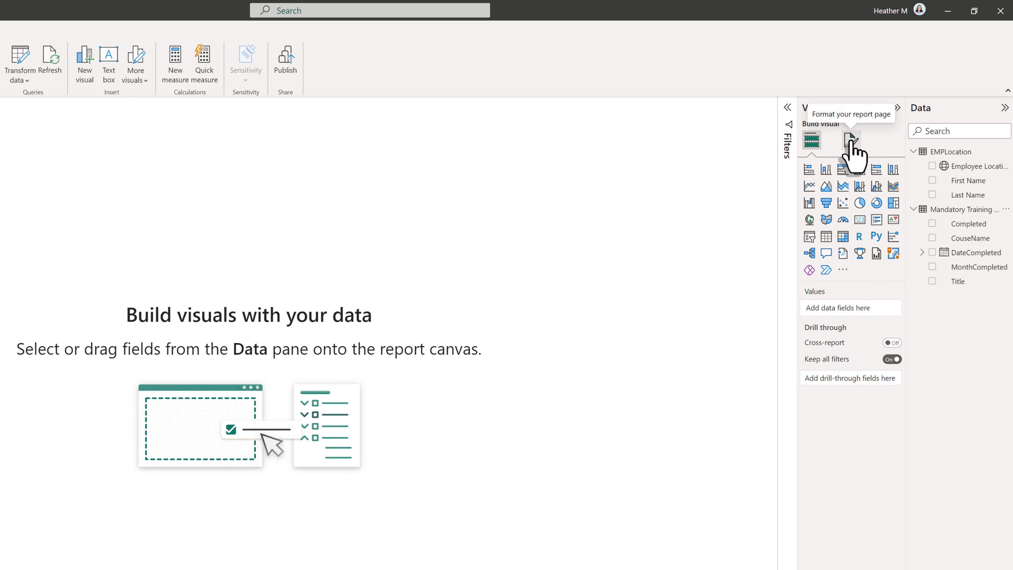
Set the report page's wallpaper colour to a light blue swatch
click(852, 141)
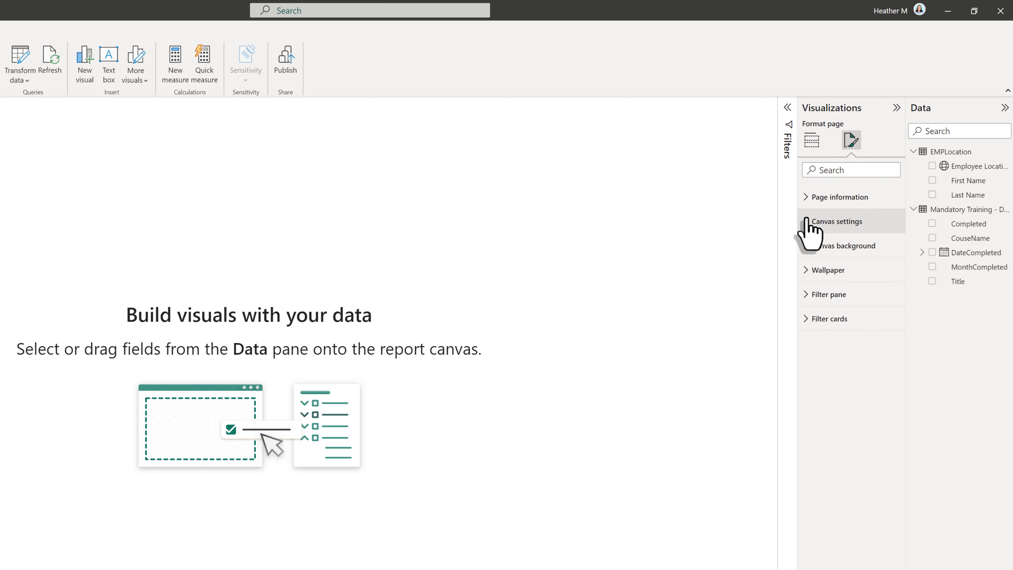
click(806, 273)
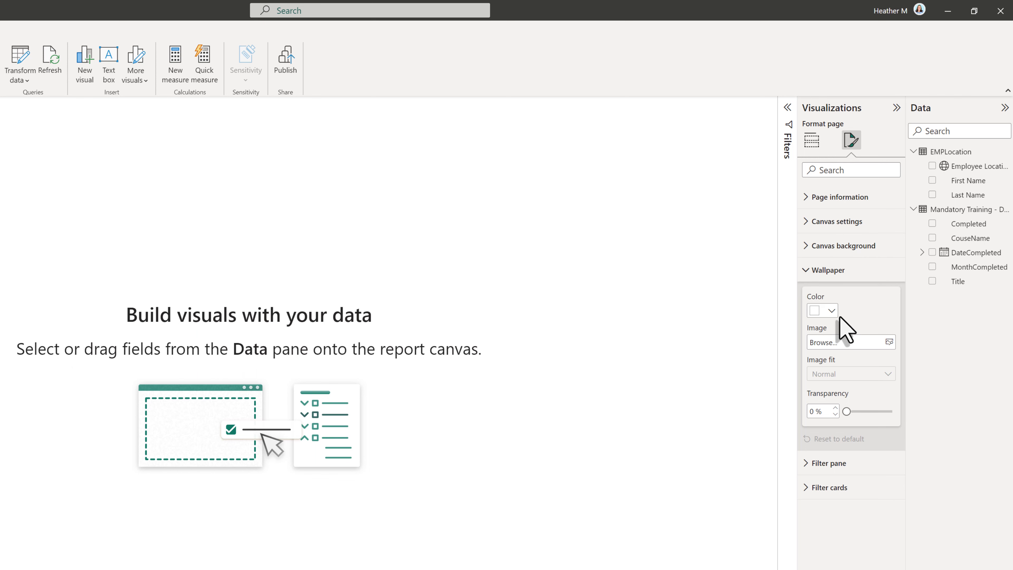
click(832, 311)
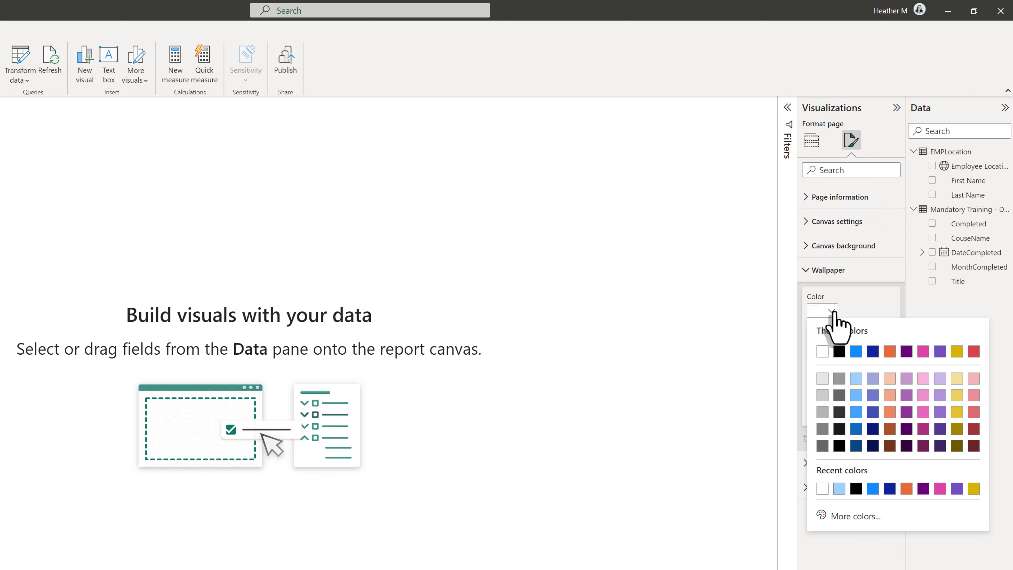
click(860, 383)
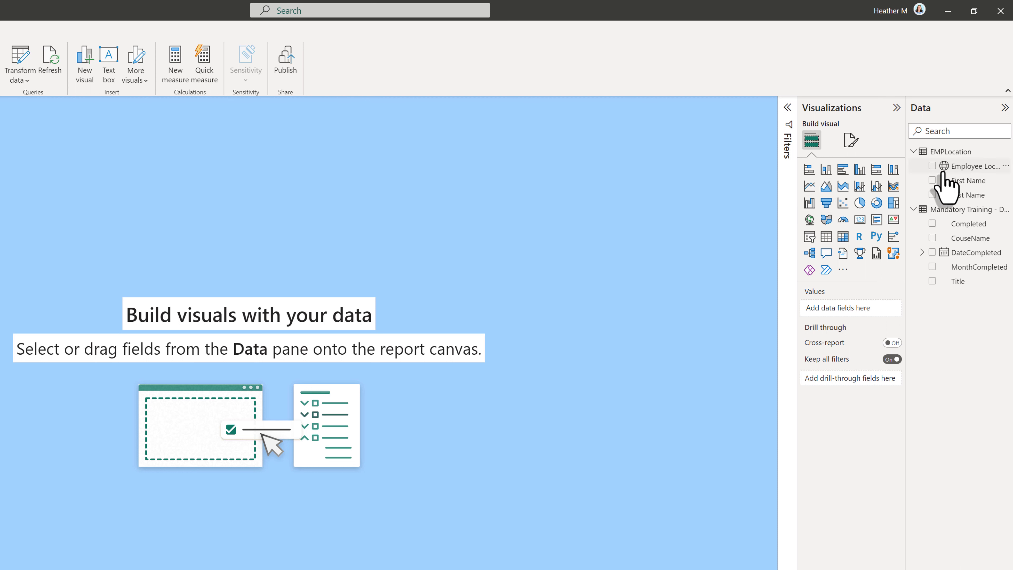
Create a map of Employee Location with bubbles sized by Count of Last Name
click(932, 166)
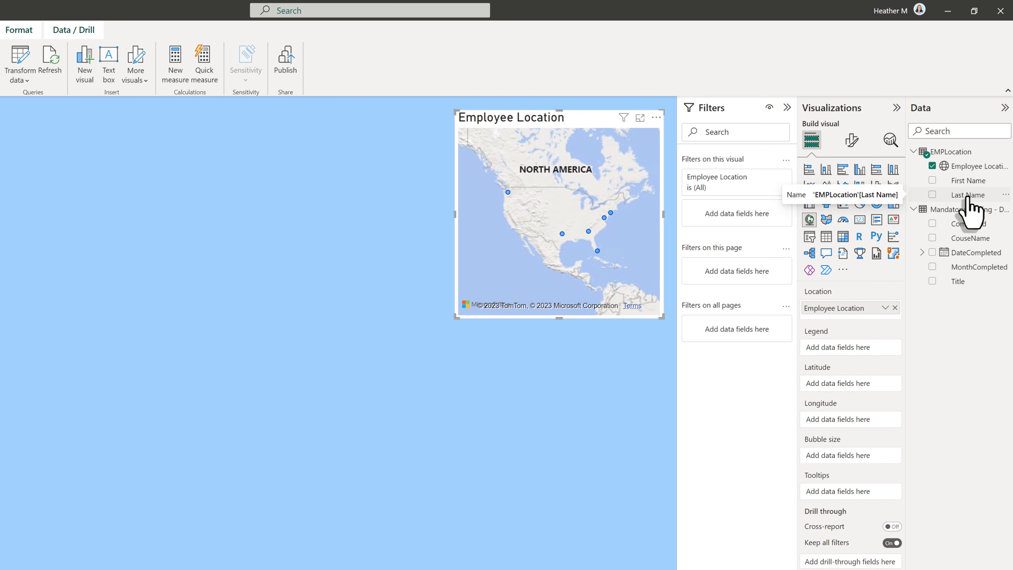
drag(969, 198, 859, 457)
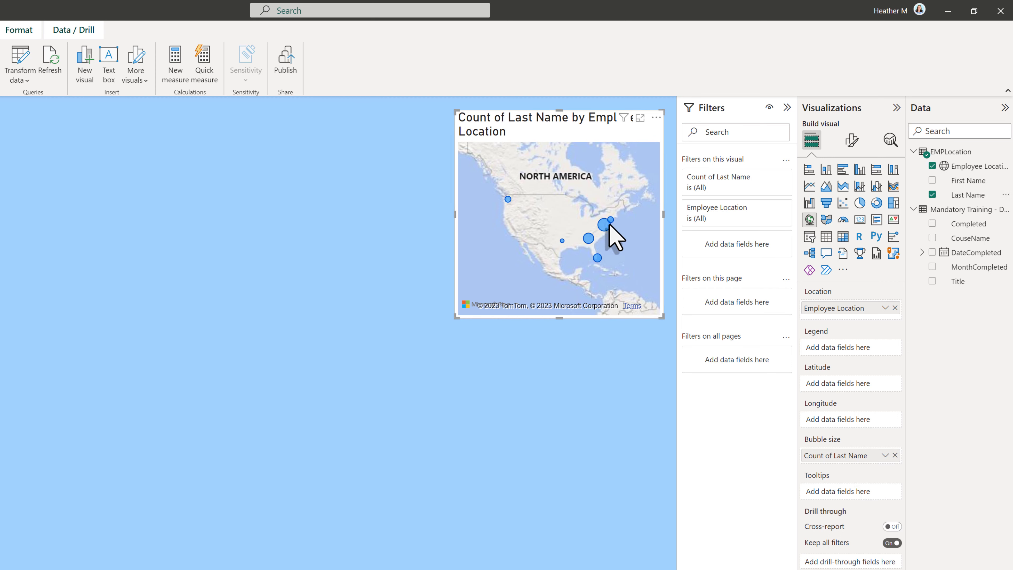
mouse_move(606, 227)
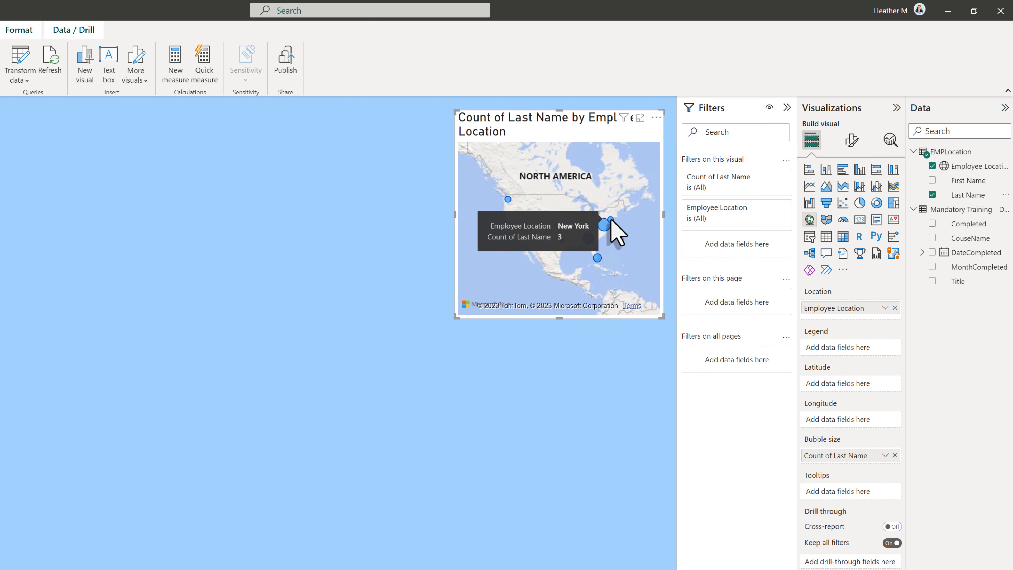
mouse_move(590, 243)
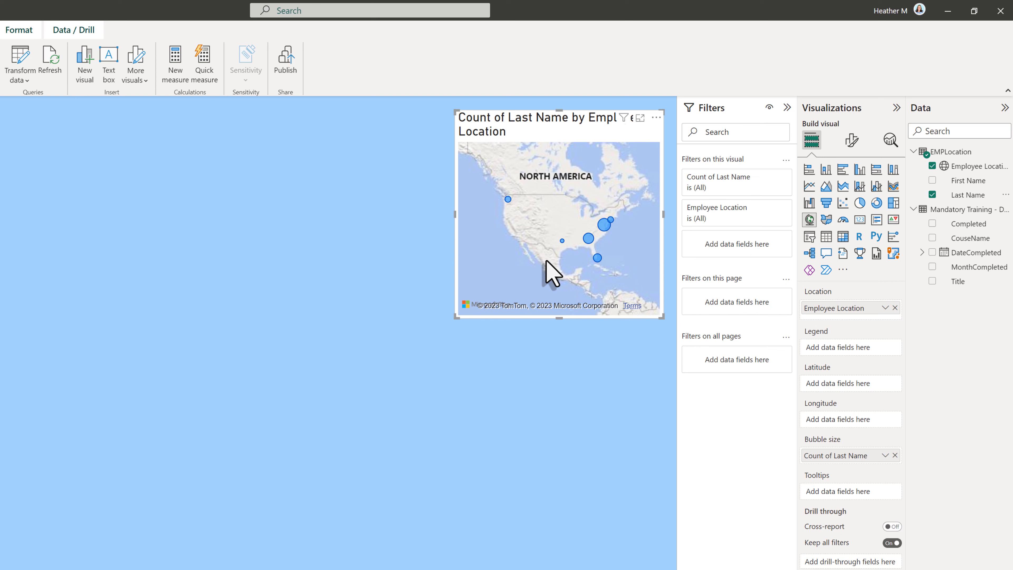
click(528, 397)
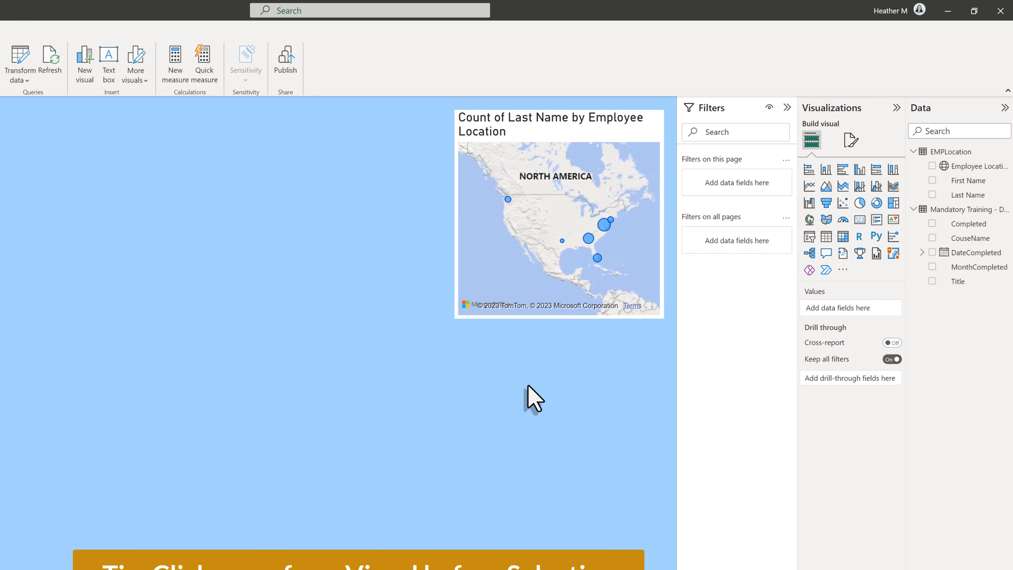
Place a stacked column chart below the map, with Completed on the X-axis and Count of MonthCompleted as values
click(825, 170)
drag(28, 426, 607, 357)
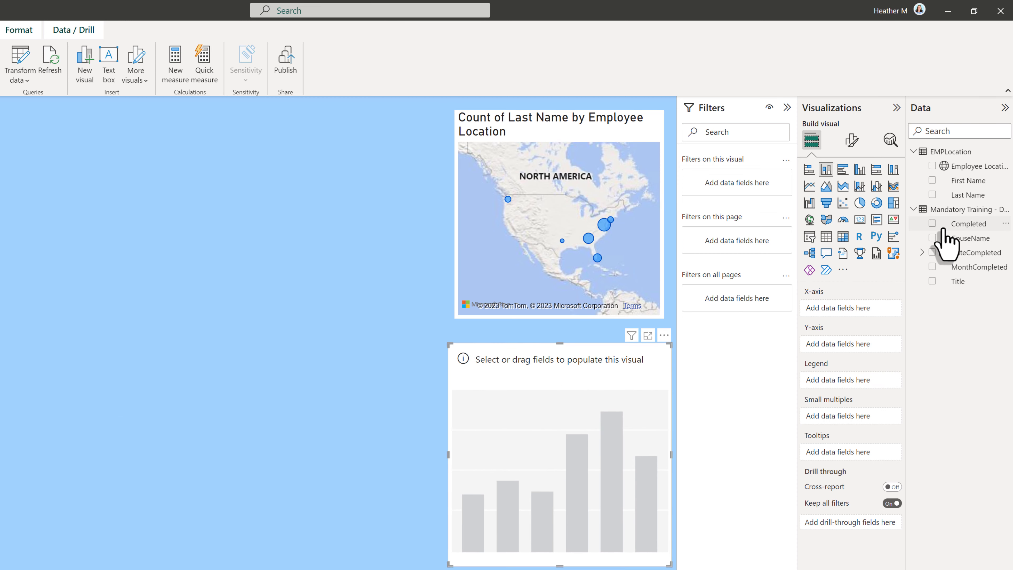
drag(944, 225, 850, 321)
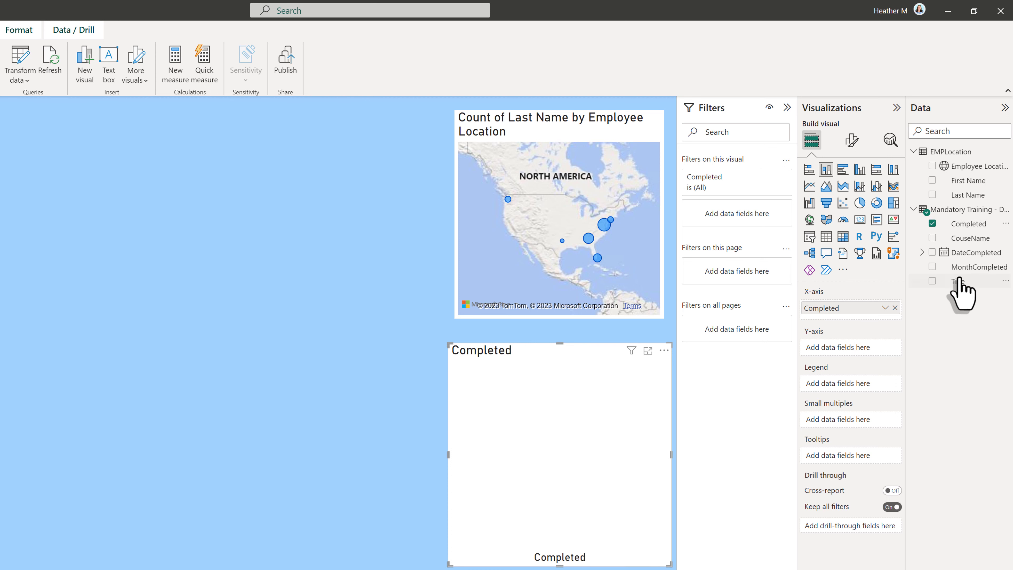
drag(965, 268, 878, 361)
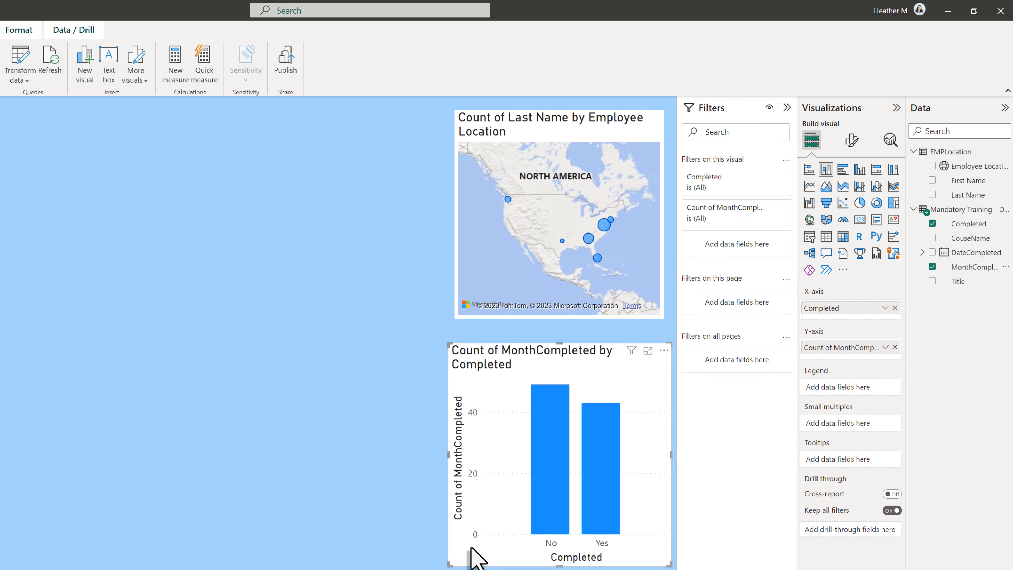
mouse_move(544, 532)
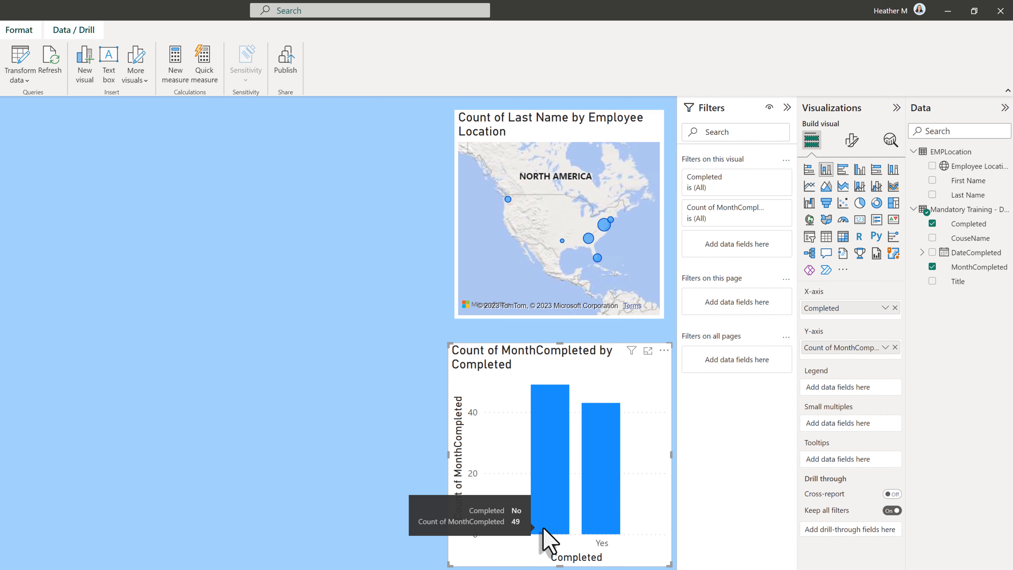
mouse_move(598, 532)
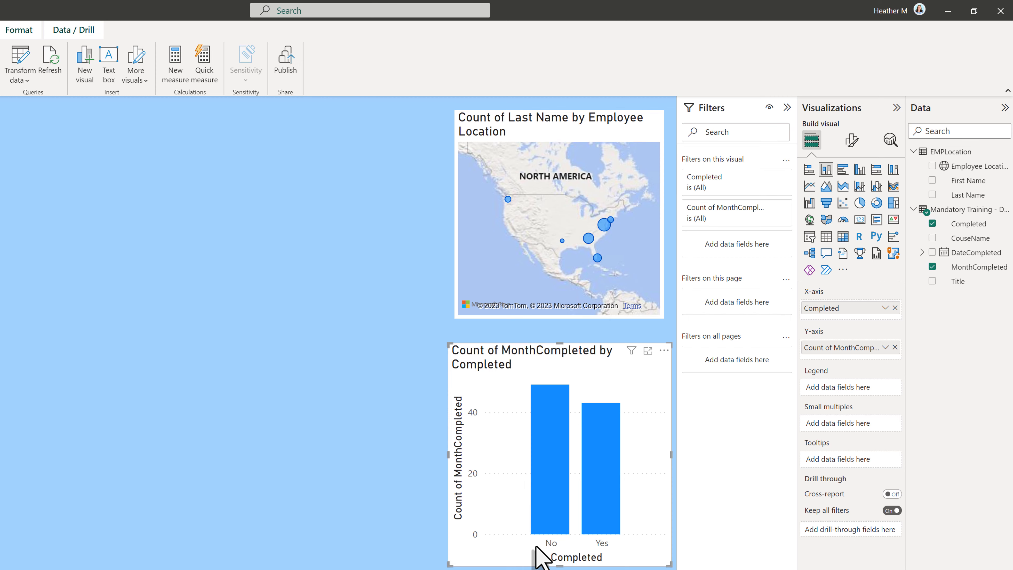
Place a slicer beside the column chart and fill it with MonthCompleted values
click(414, 399)
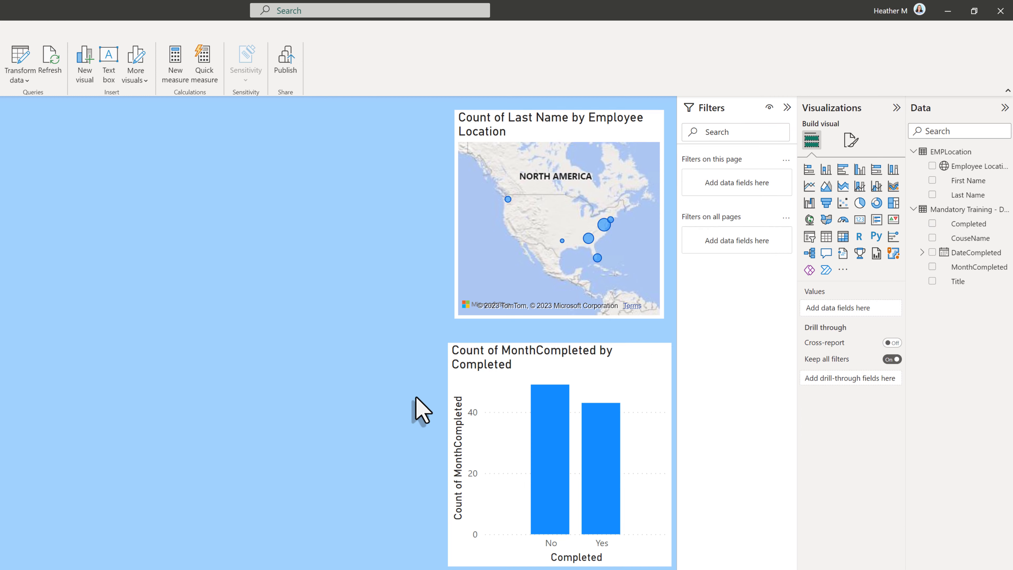
click(810, 238)
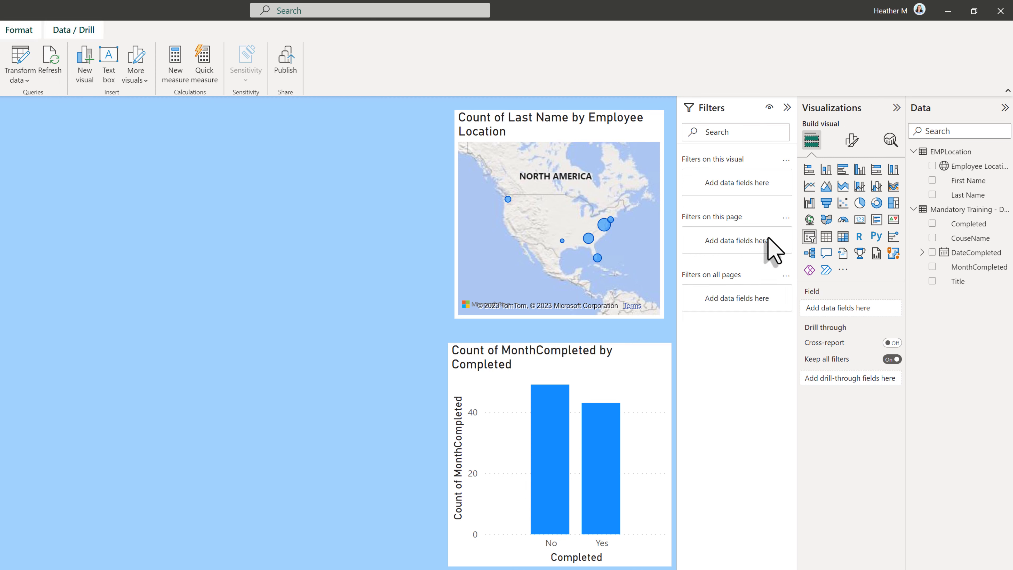
drag(136, 414, 347, 393)
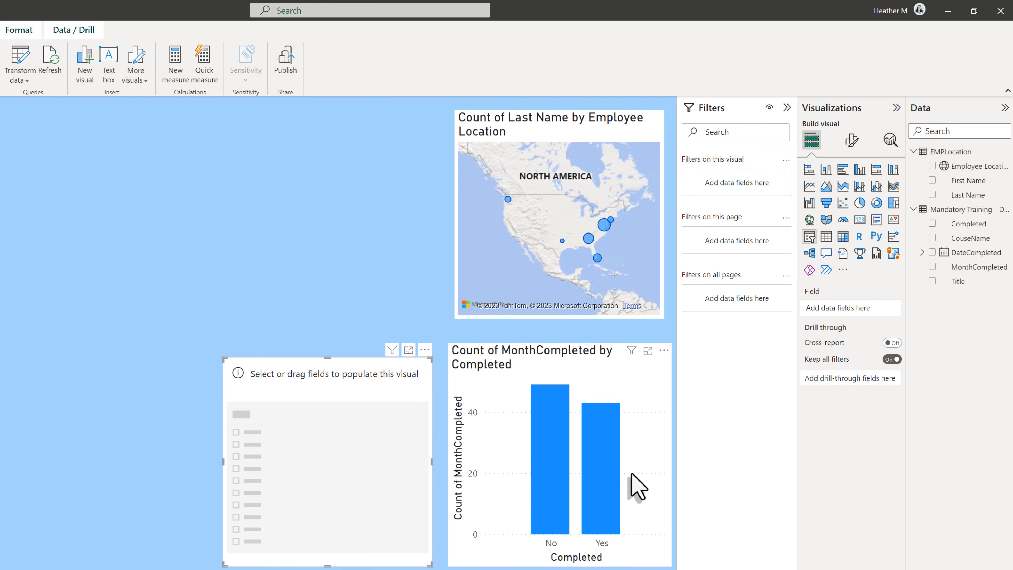
drag(965, 267, 310, 415)
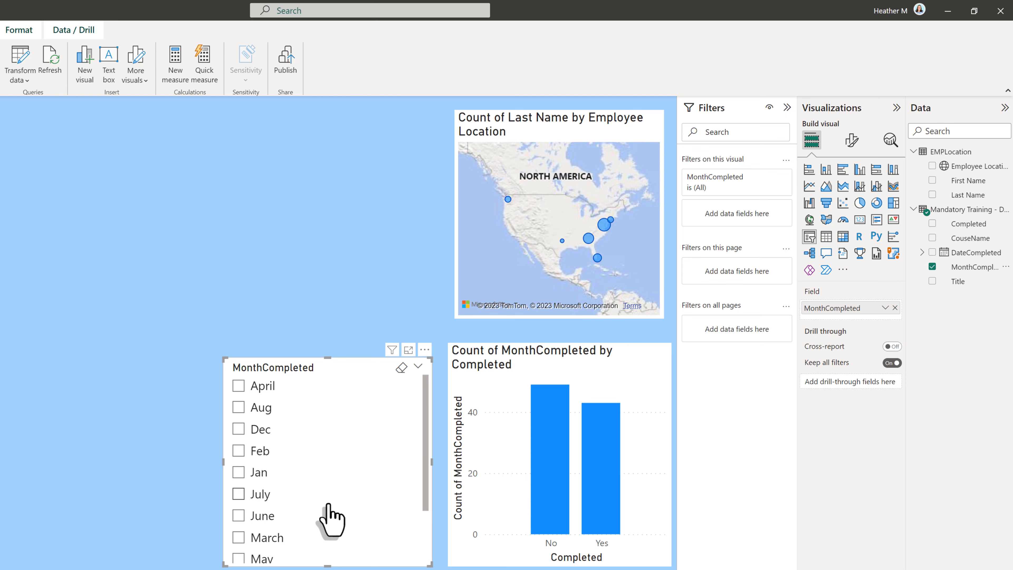
Filter the slicer to May and view the six No-bar records as a table before returning
scroll(328, 504, down, 3)
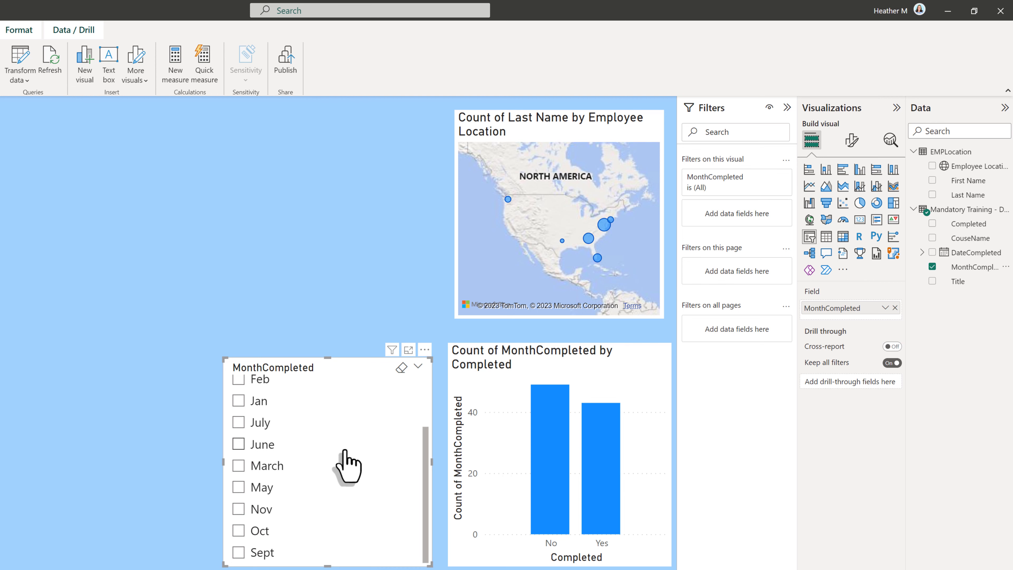
click(240, 492)
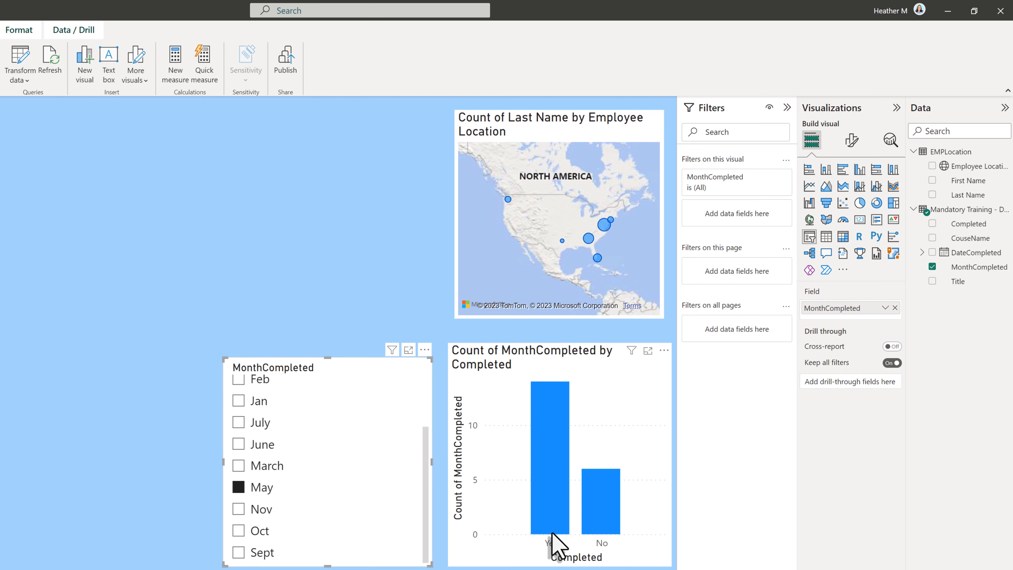
mouse_move(550, 504)
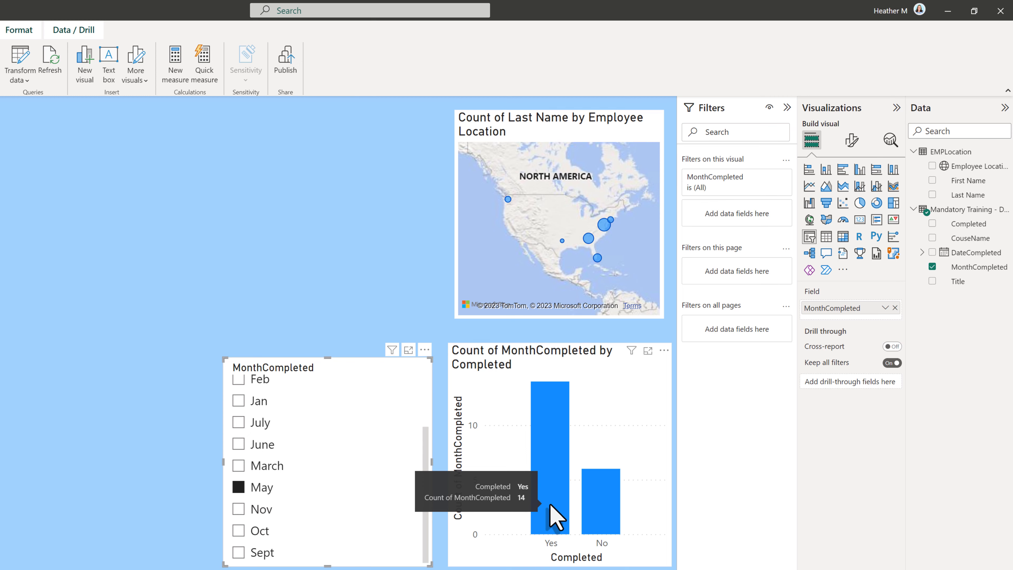
click(607, 517)
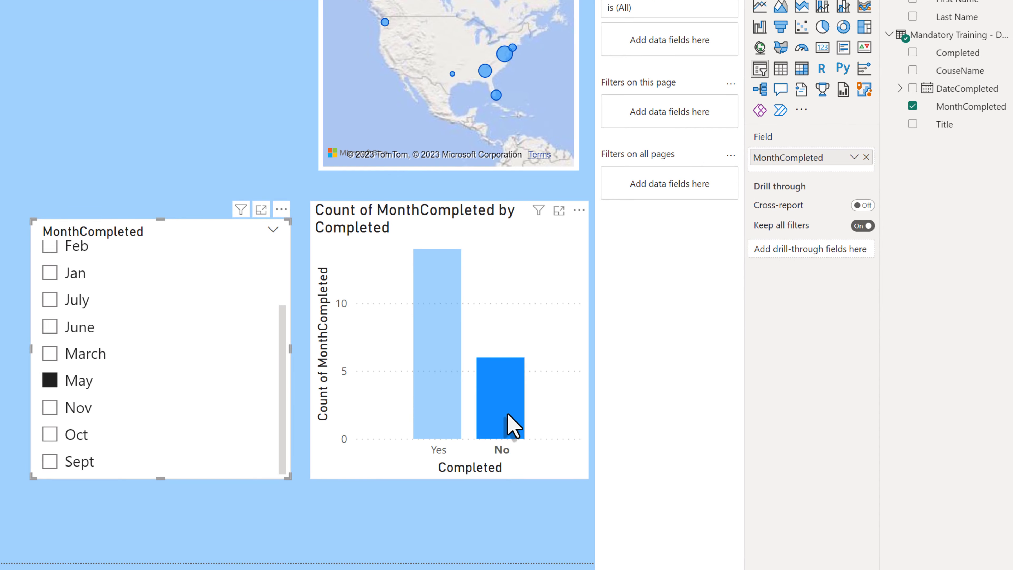
right_click(513, 418)
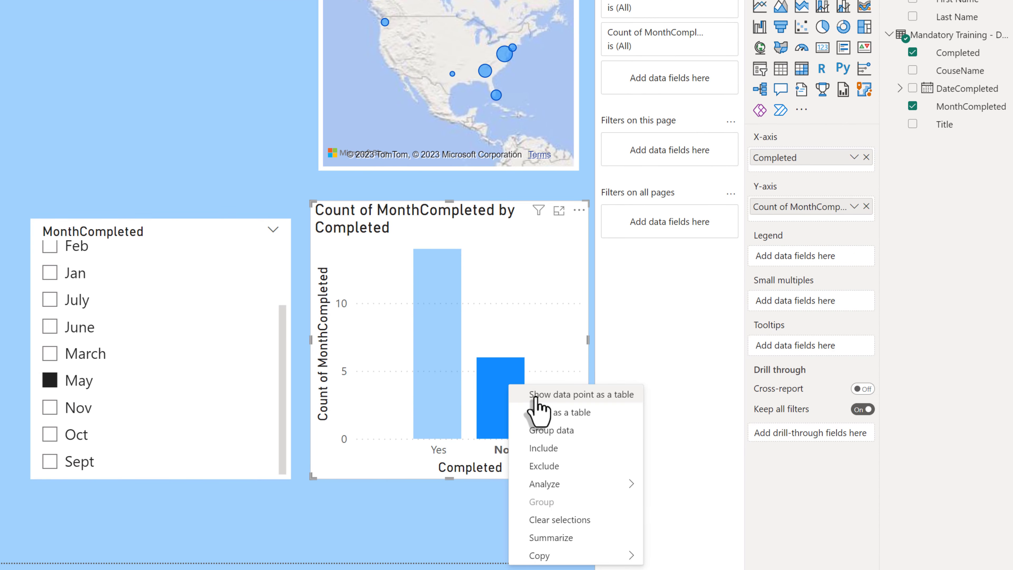
click(538, 395)
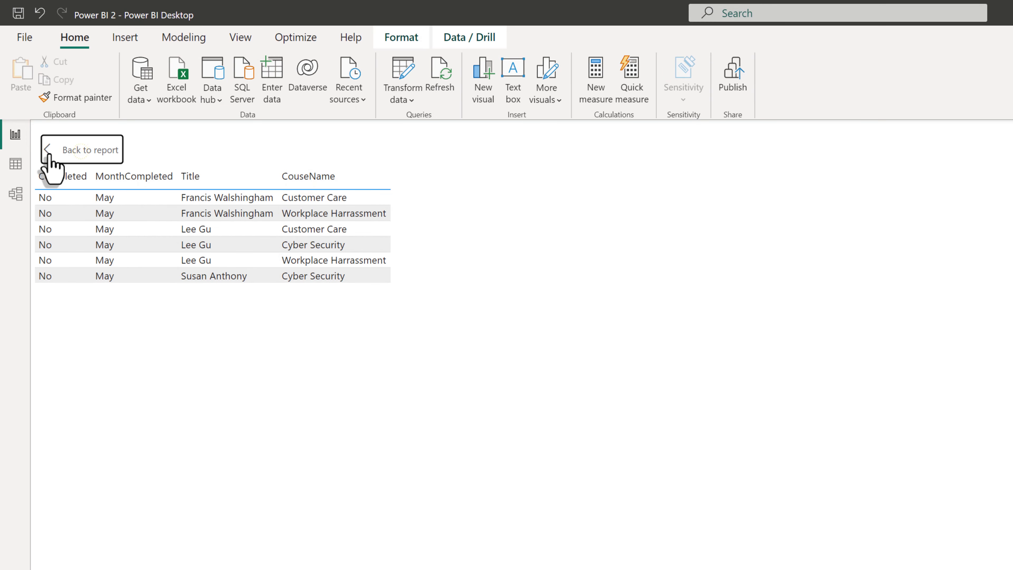
click(49, 158)
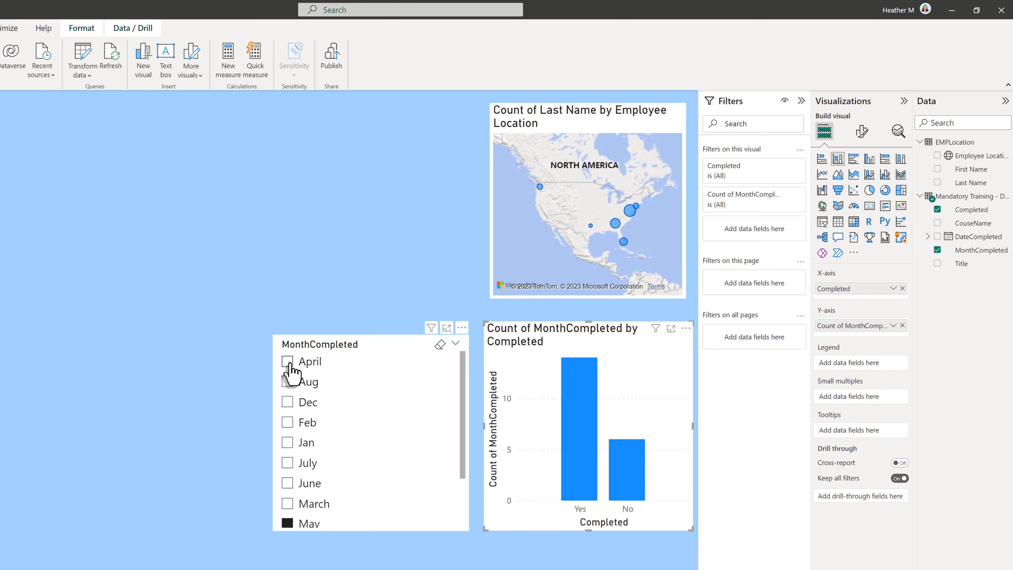
Switch the slicer to April and view the three incomplete No-bar records as a table
click(288, 362)
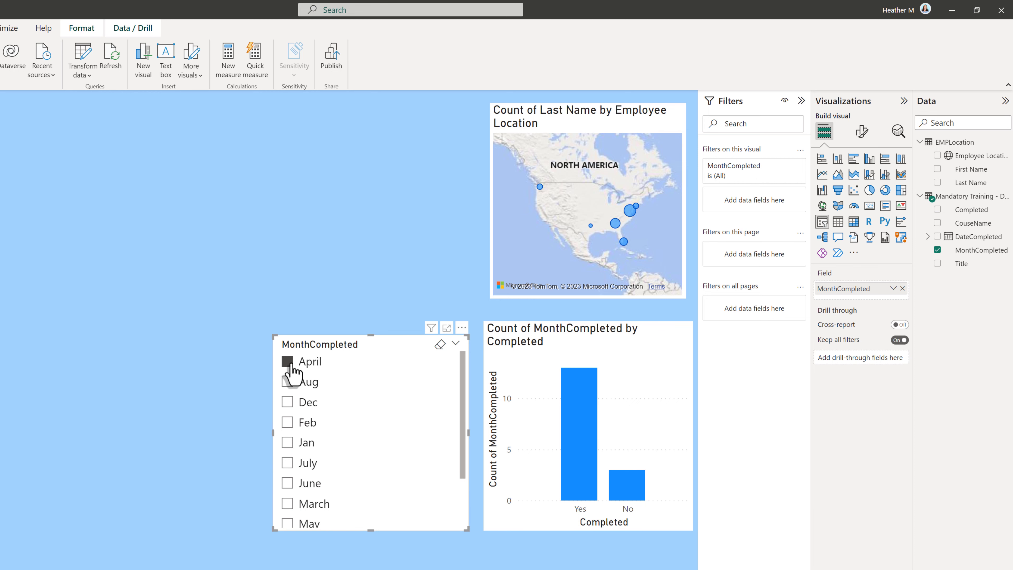
right_click(632, 490)
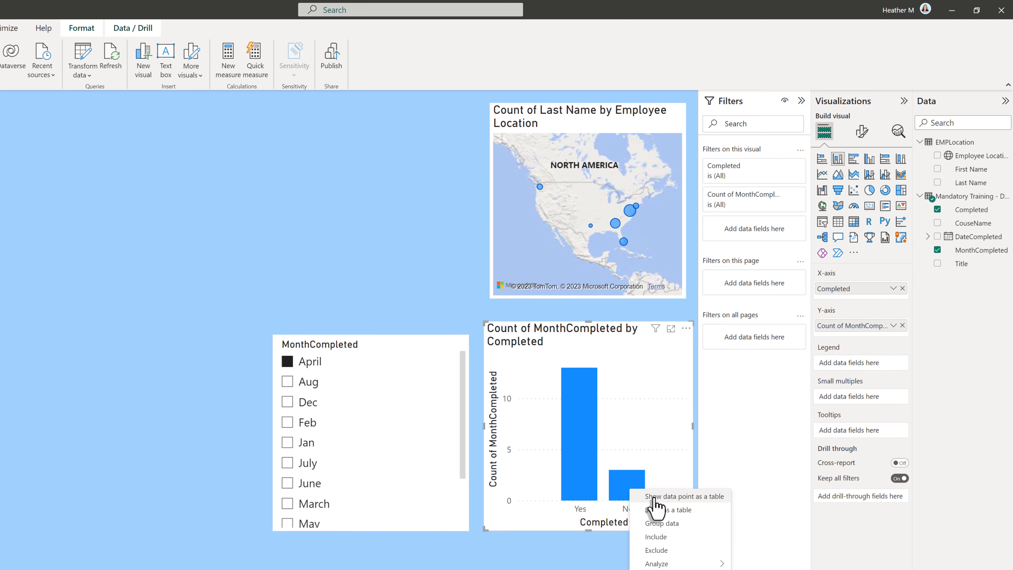
click(662, 496)
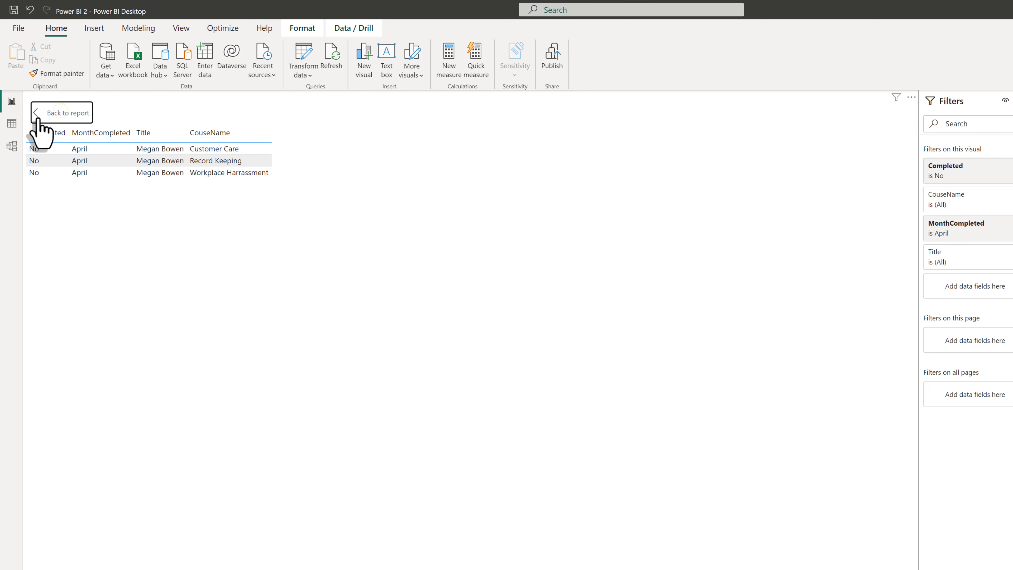
click(60, 112)
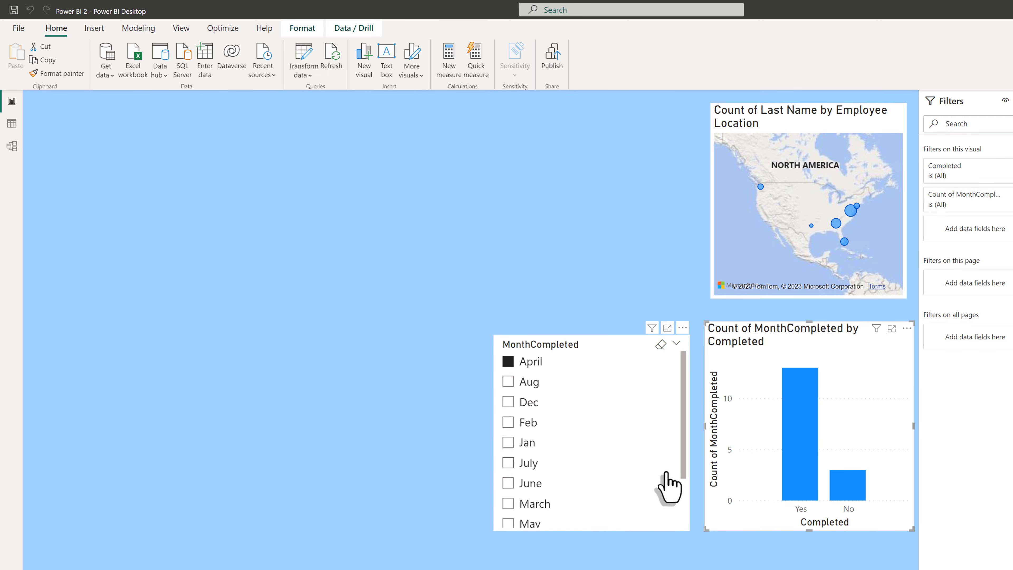
Add May alongside April in the slicer, then clear all month selections
scroll(649, 477, down, 2)
scroll(647, 477, up, 2)
key(ctrl)
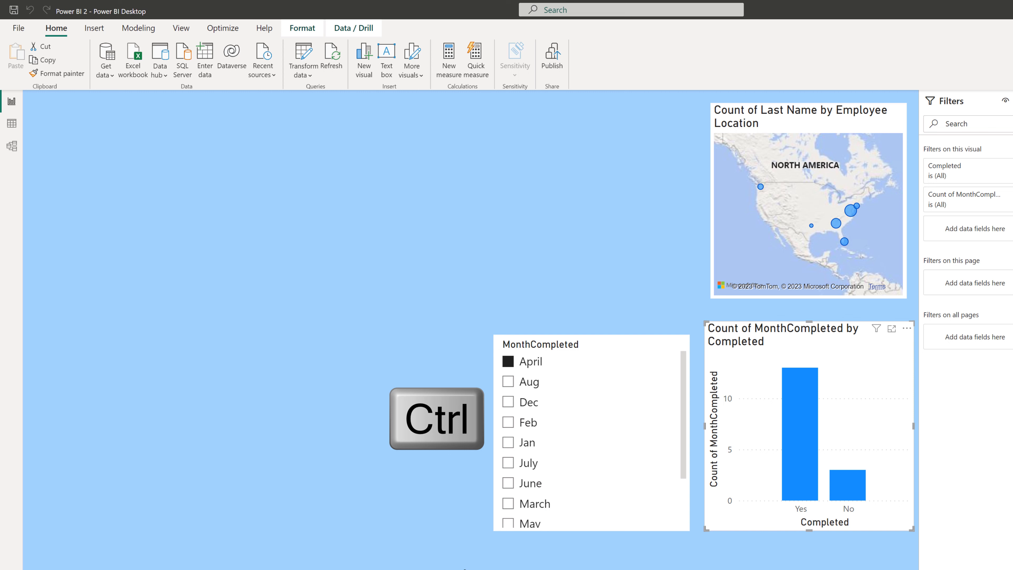
ctrl+click(509, 524)
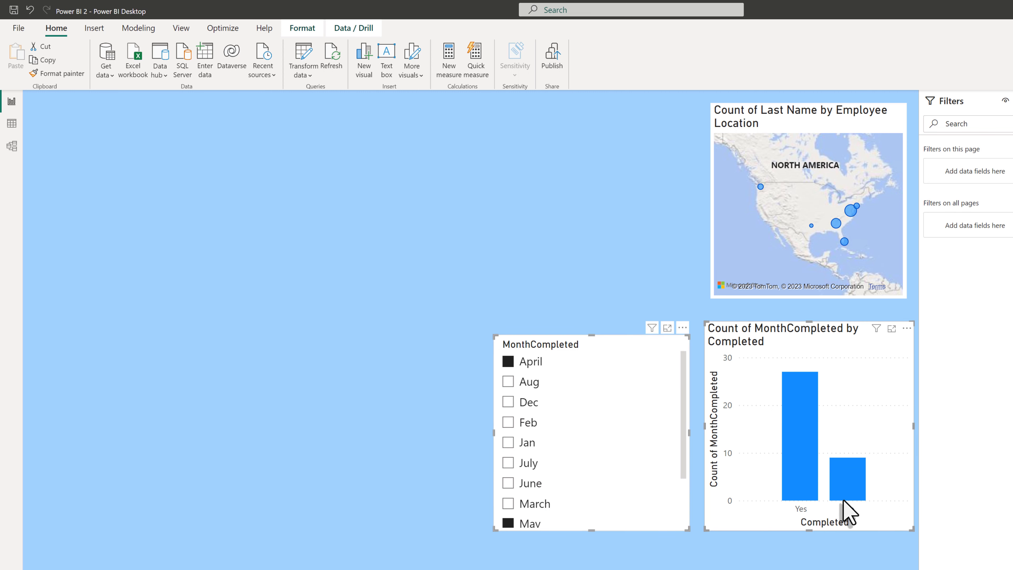
click(669, 325)
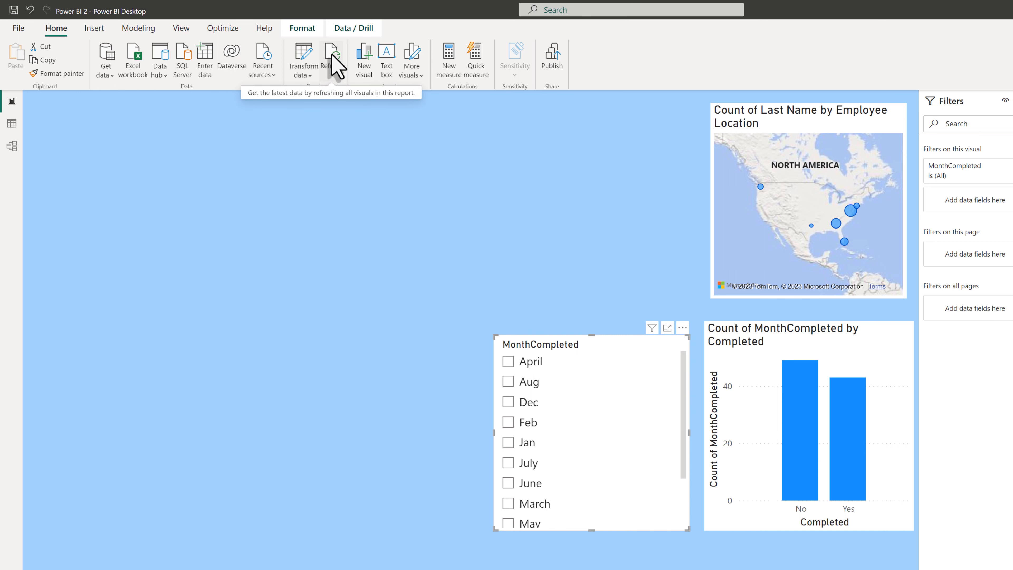
Refresh the report data and tick April in the MonthCompleted slicer, leaving a single Yes bar of 16
click(333, 64)
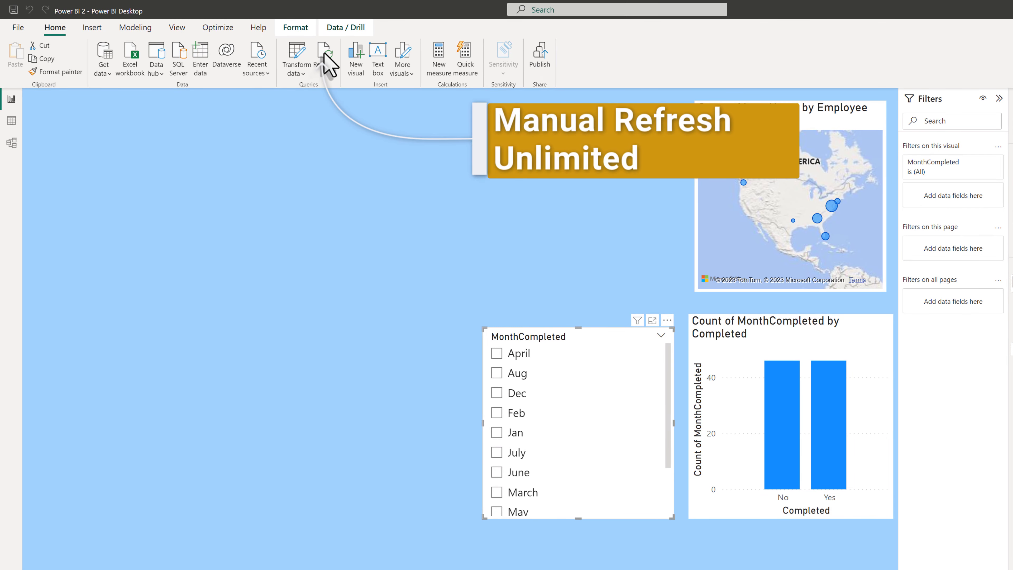
click(498, 354)
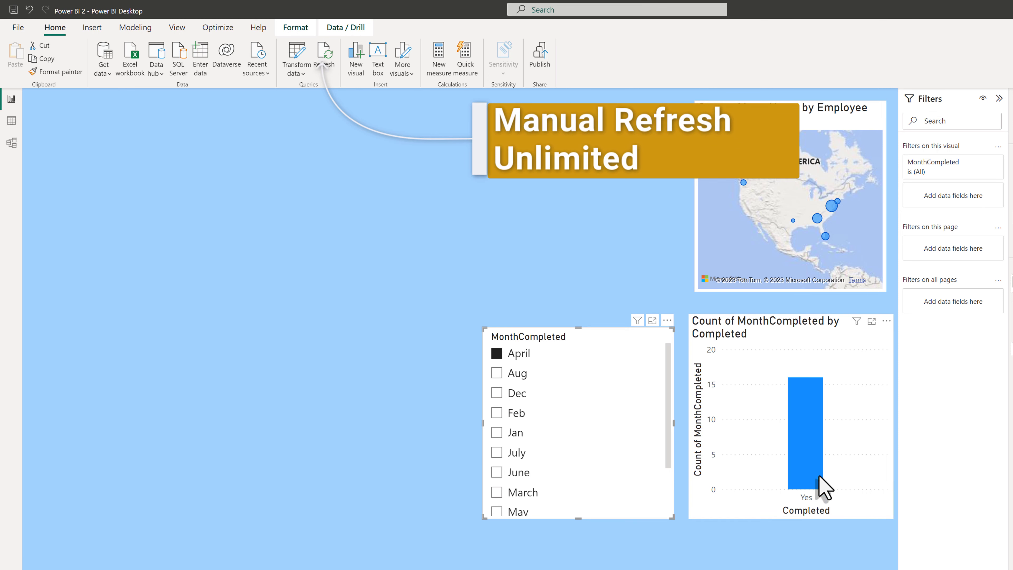
mouse_move(808, 419)
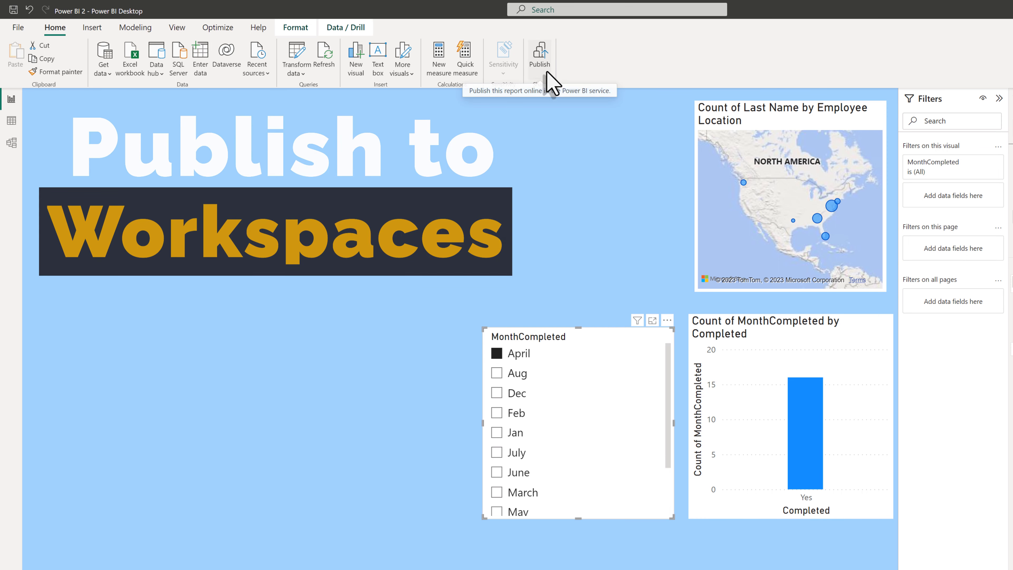
Save Power BI 2.pbix and publish it to the Learning Solutions Testing workspace
click(544, 60)
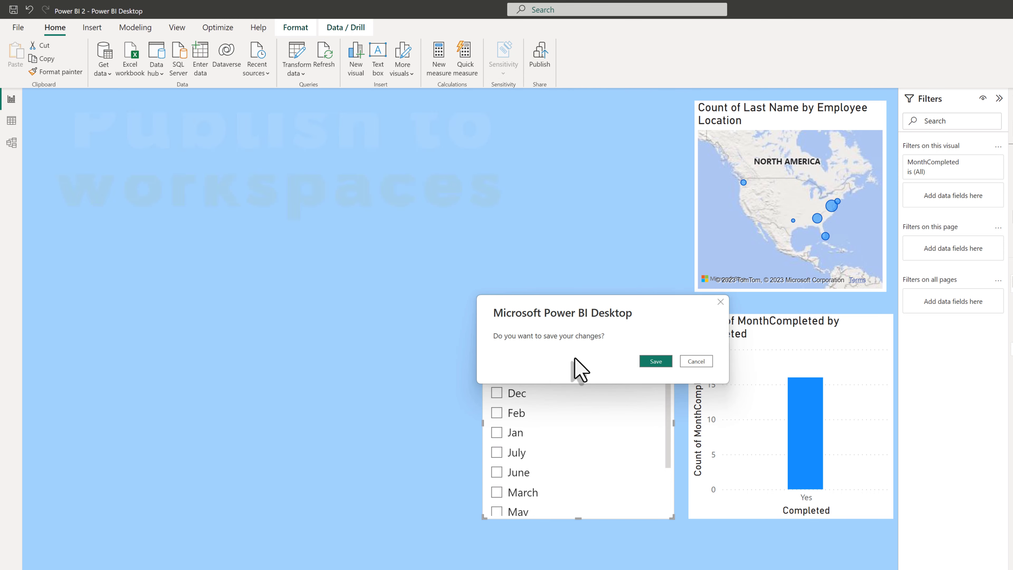
click(656, 362)
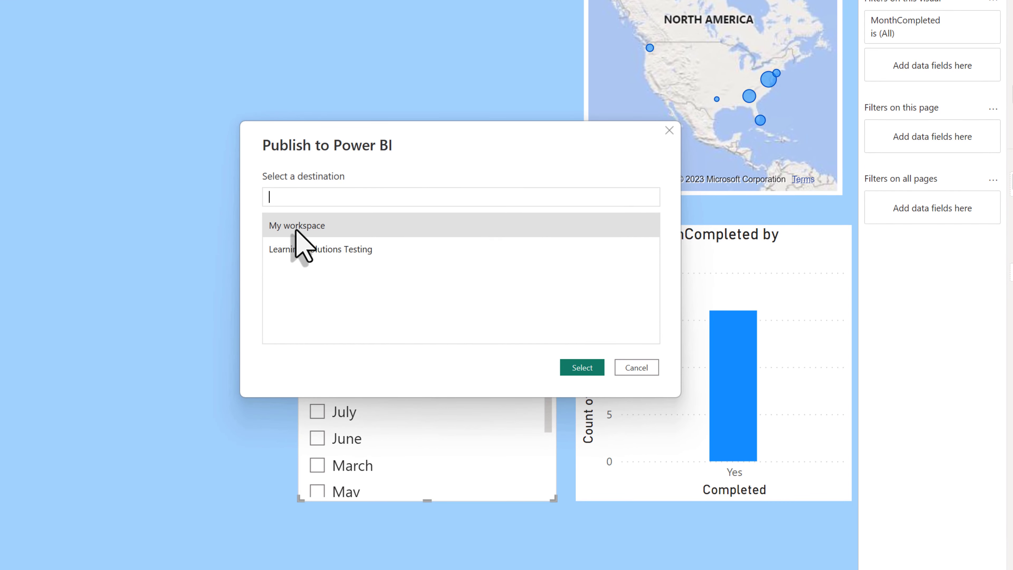
click(301, 251)
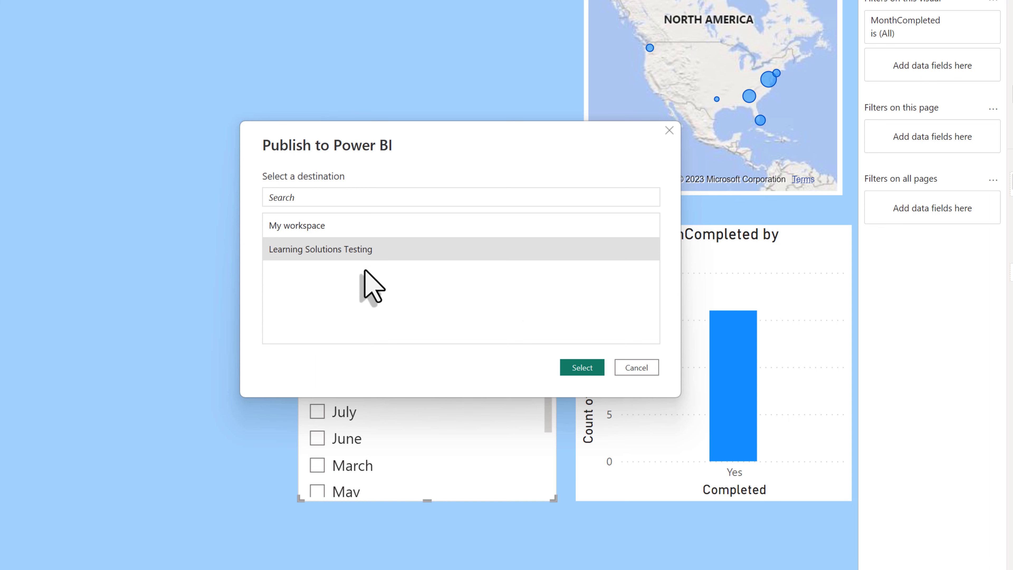
click(580, 369)
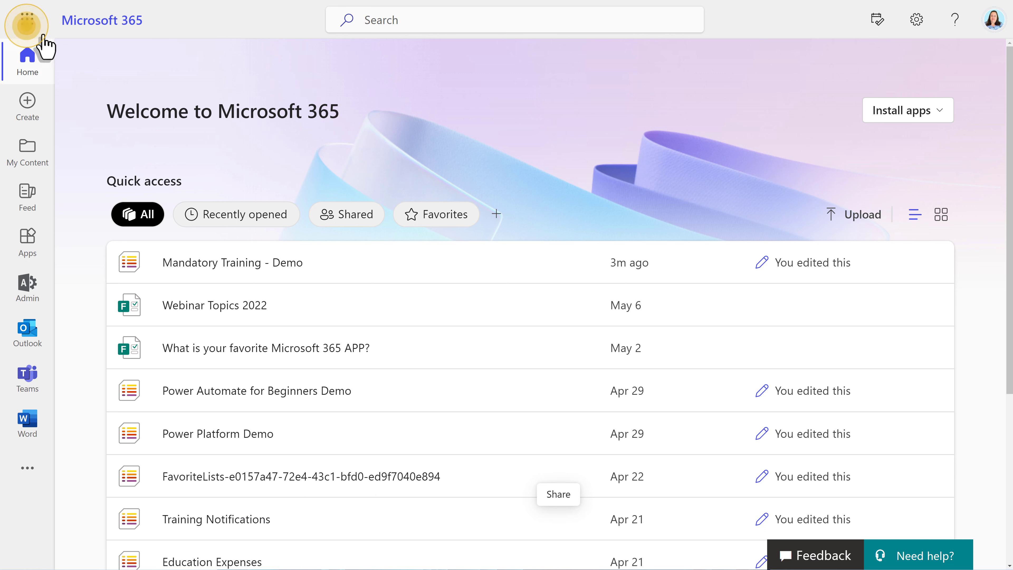
Go from the Microsoft 365 app launcher to the Power BI service home page
click(27, 20)
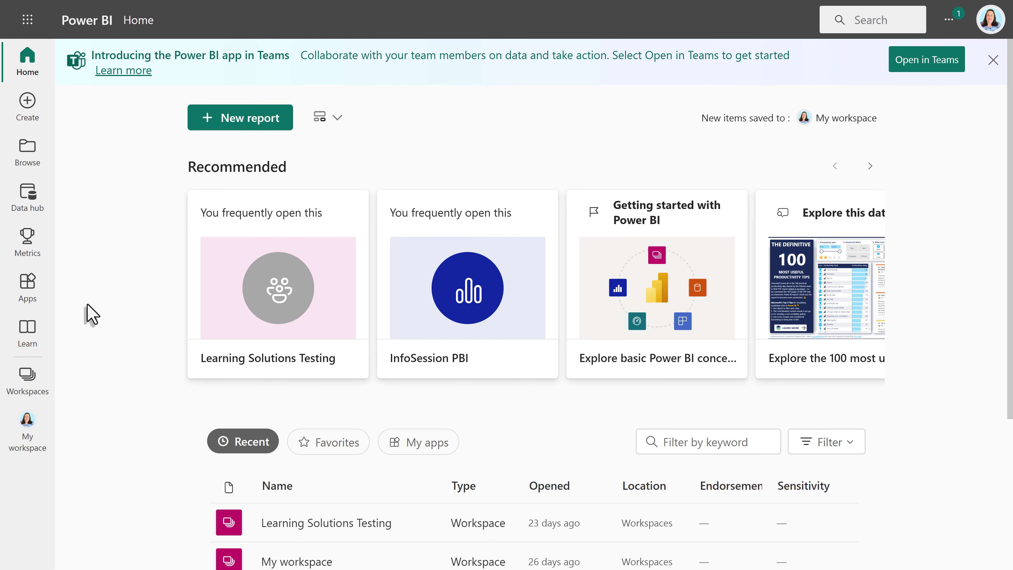
Open the Power BI 2 report from the Learning Solutions Testing workspace
click(28, 384)
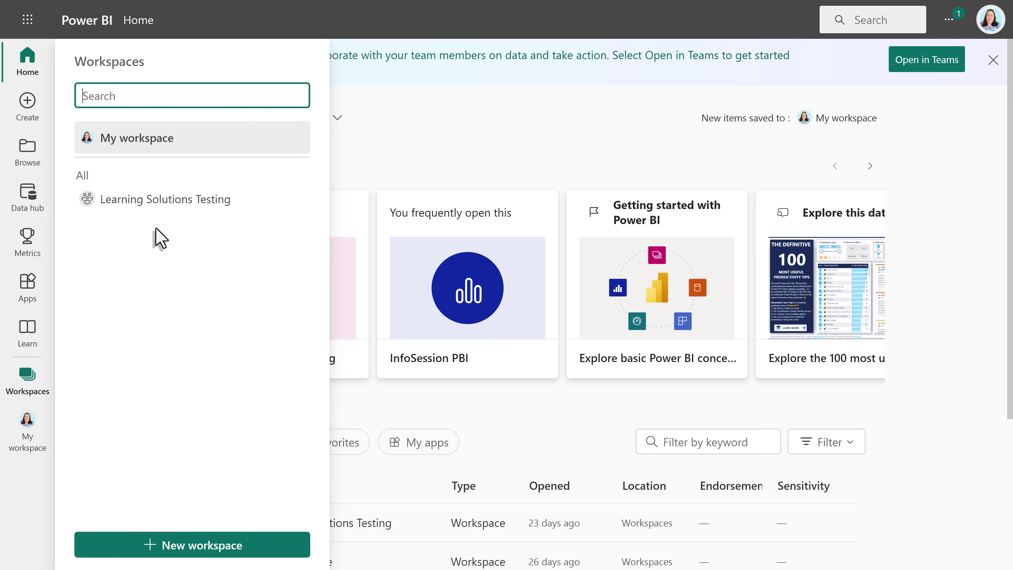
click(155, 204)
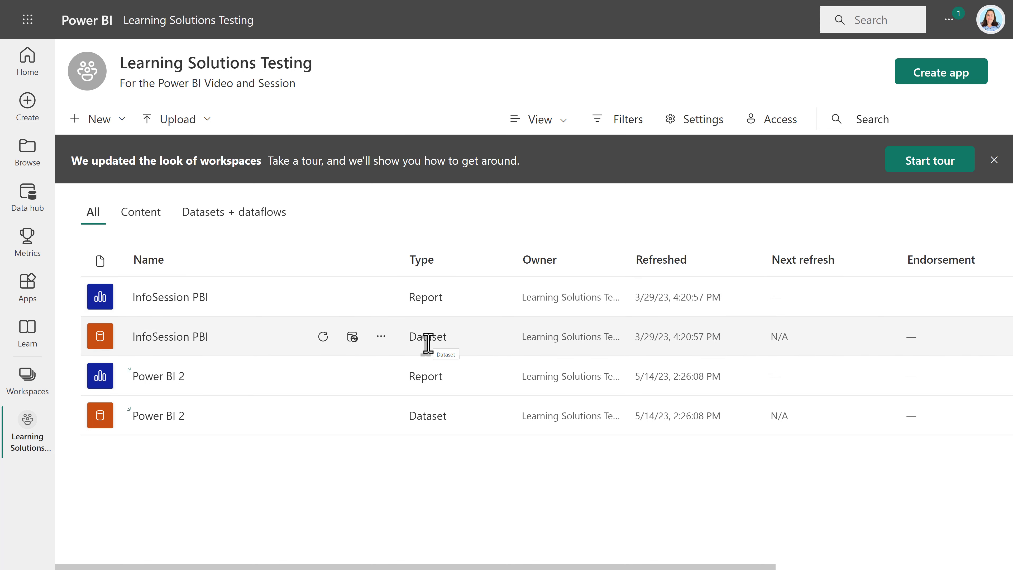
click(151, 388)
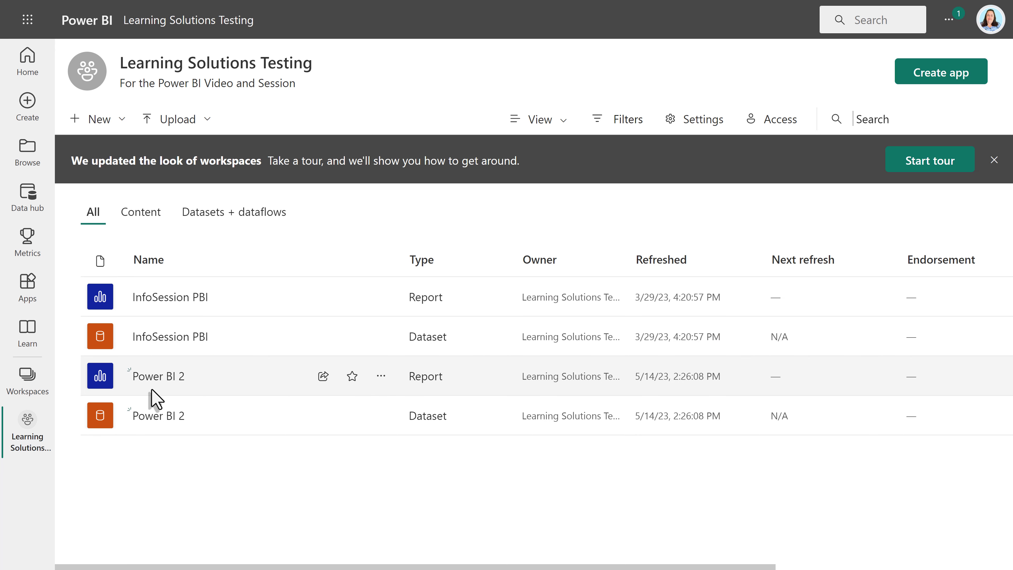
click(156, 380)
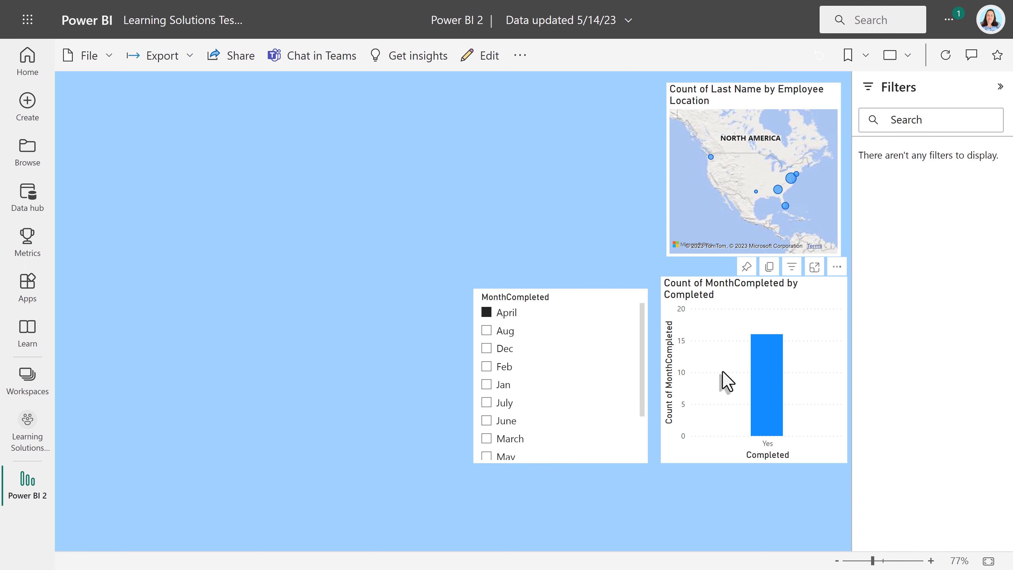
Enter edit mode, clear the month filter, and add CouseName under months in the slicer
click(481, 55)
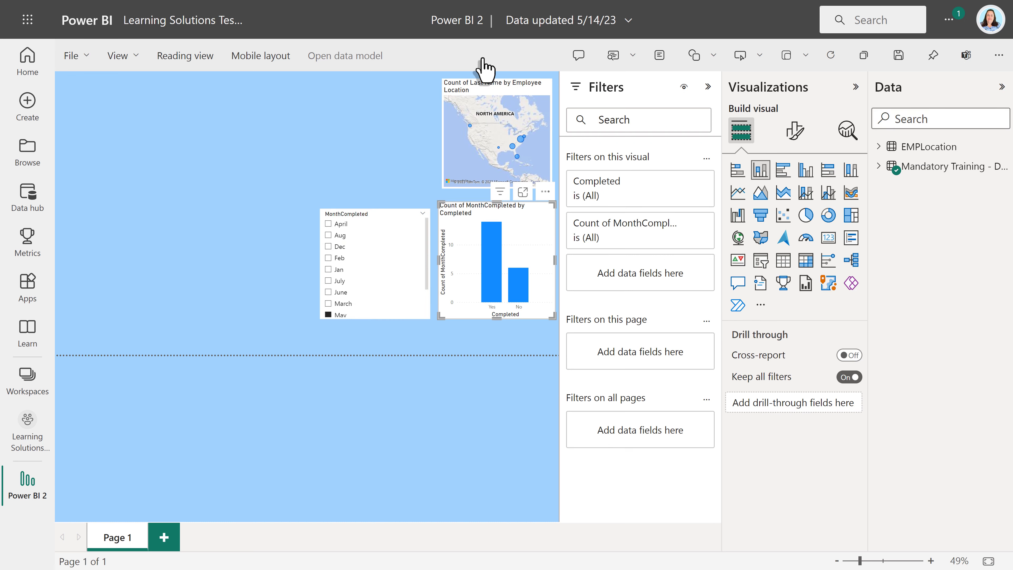
click(400, 304)
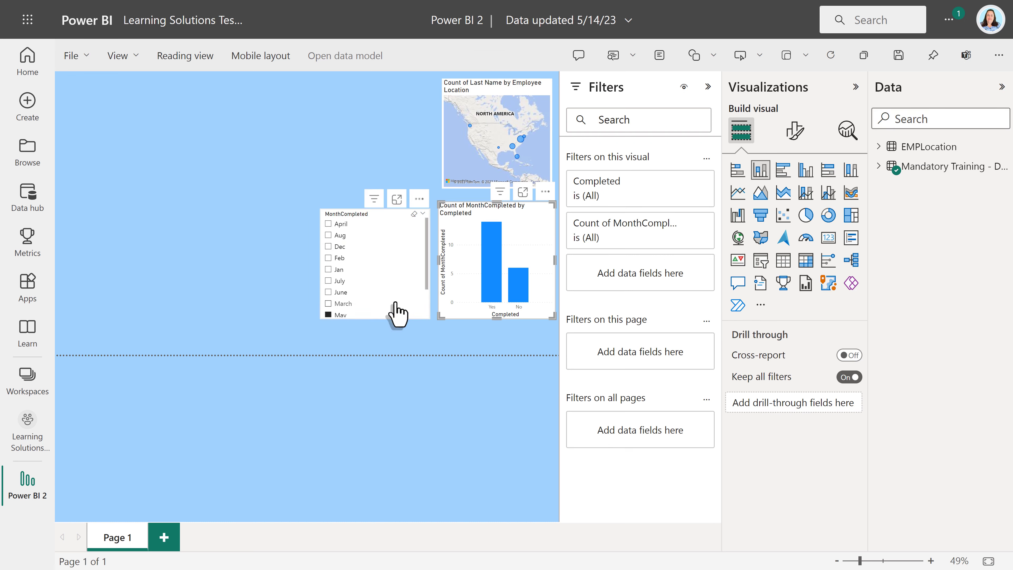
click(329, 305)
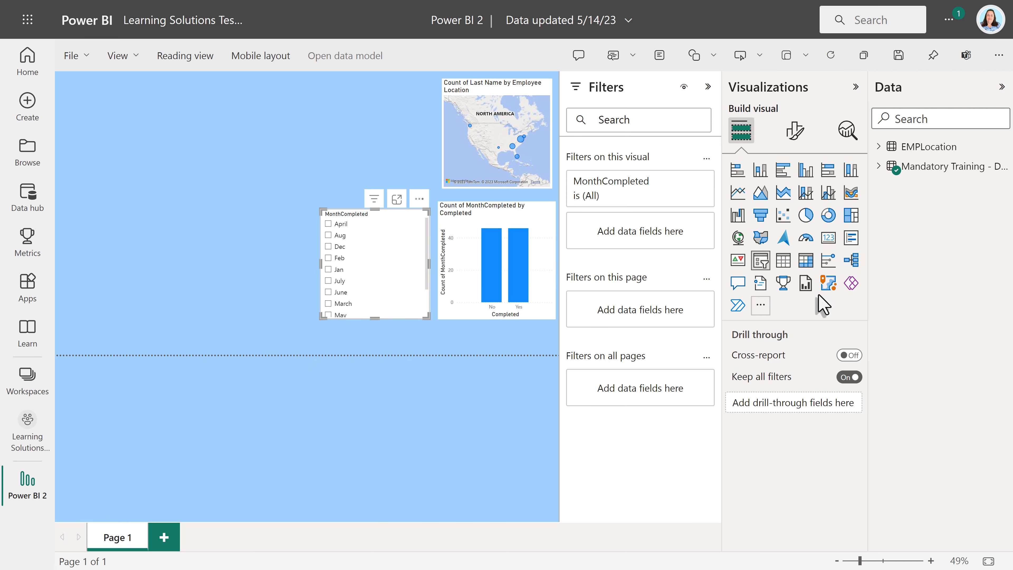
click(880, 167)
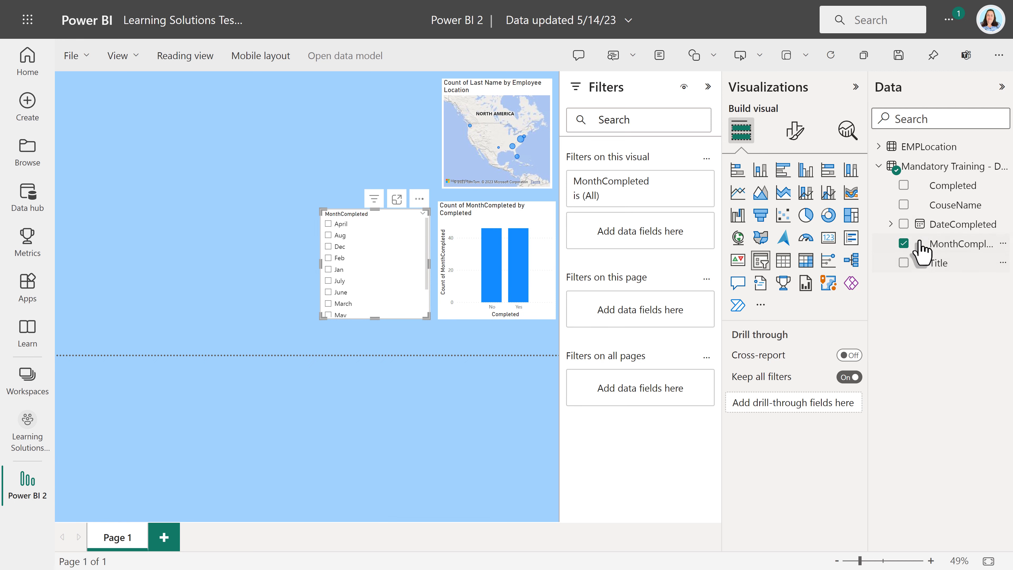
click(904, 205)
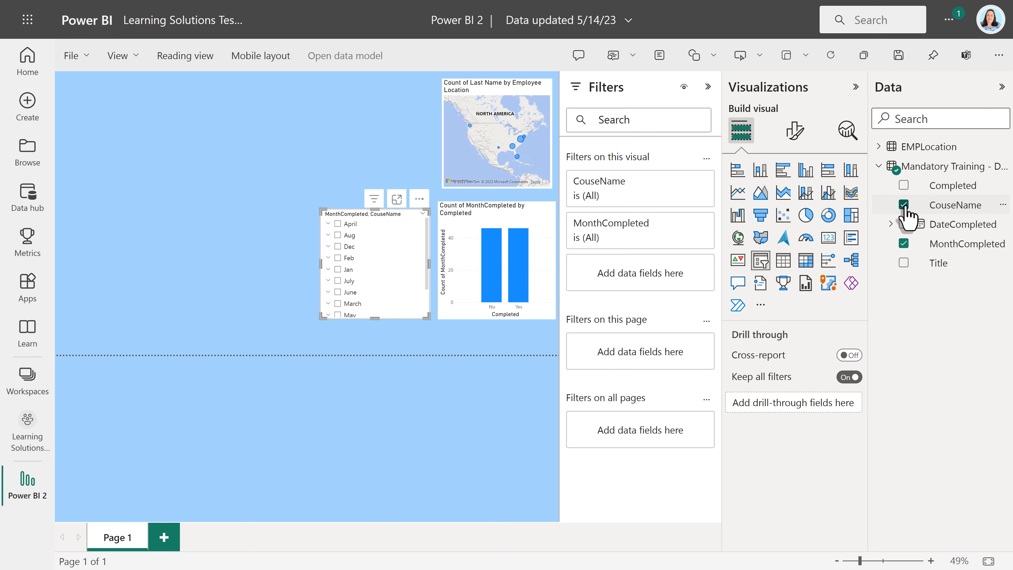
click(856, 86)
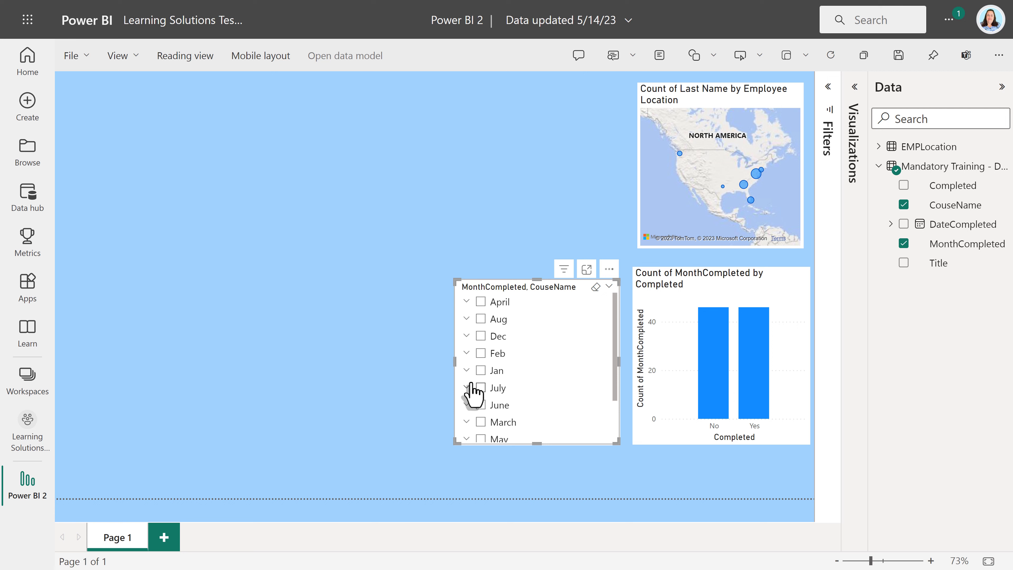
Expand May and filter to Workplace Harrassment, charting Yes 3 and No 2
scroll(477, 377, down, 3)
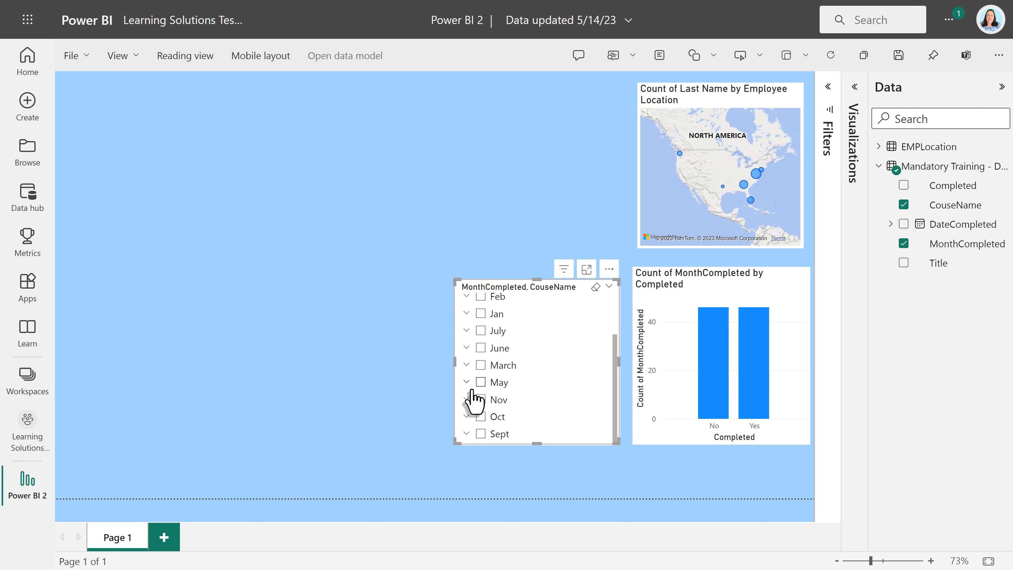
click(470, 382)
scroll(538, 377, down, 3)
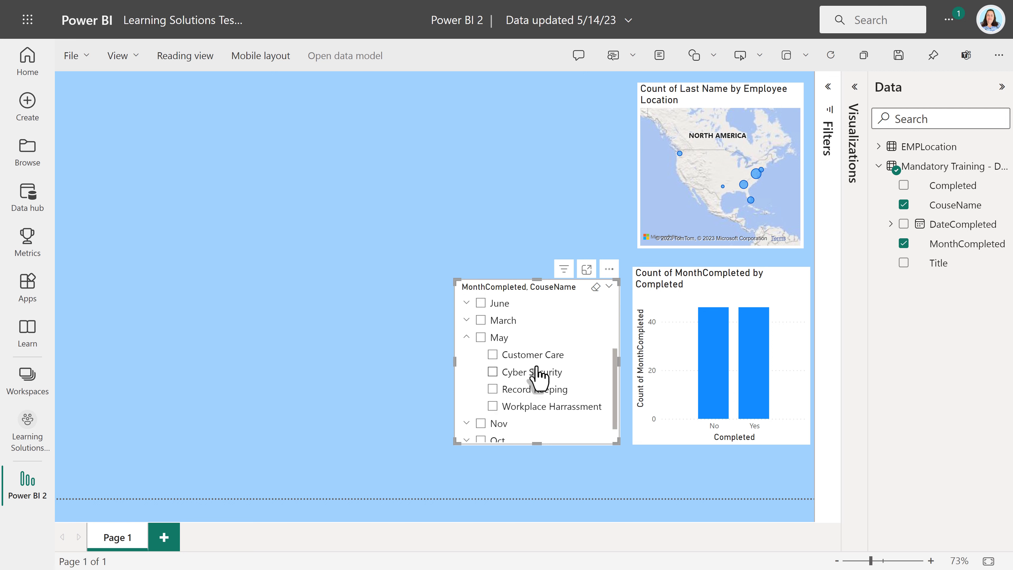
click(494, 408)
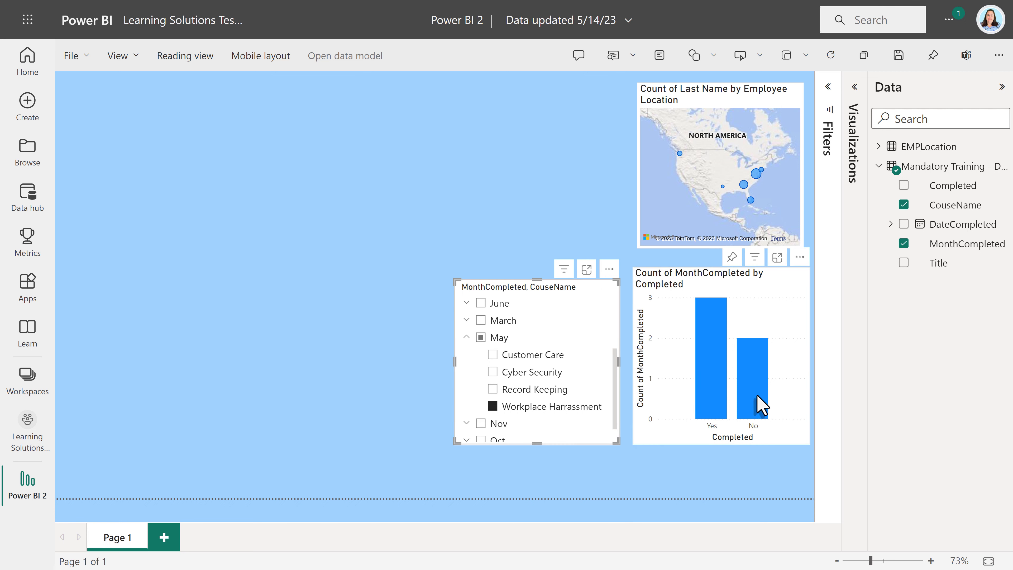
View the No bar's two records as a table, then return the report to reading view
right_click(760, 405)
click(788, 268)
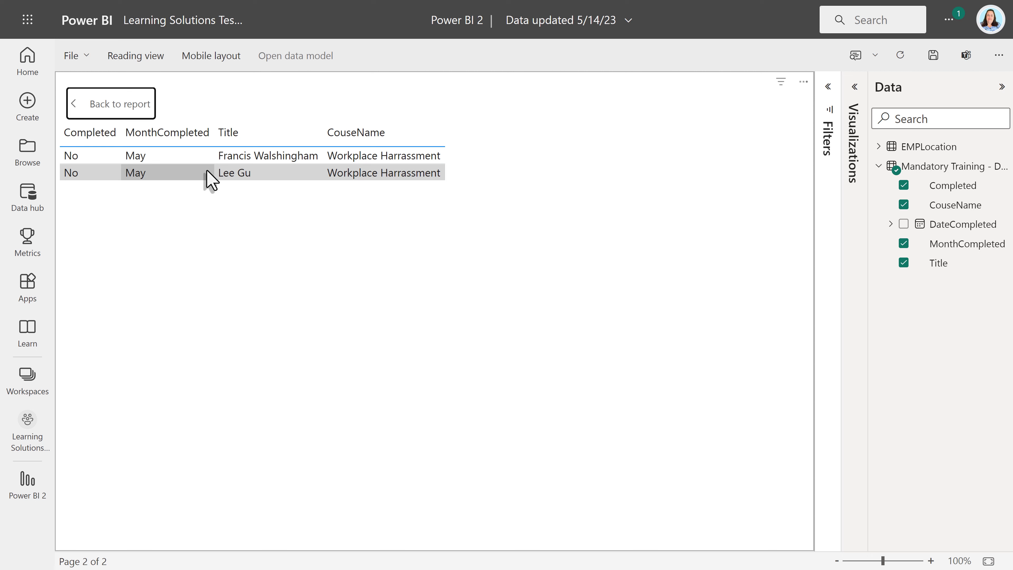
click(79, 111)
click(185, 56)
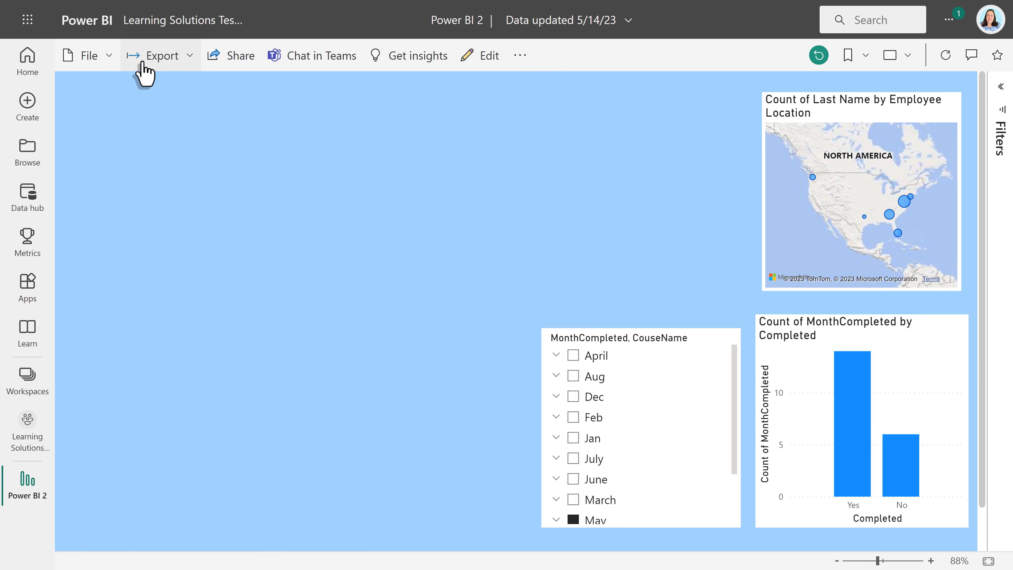